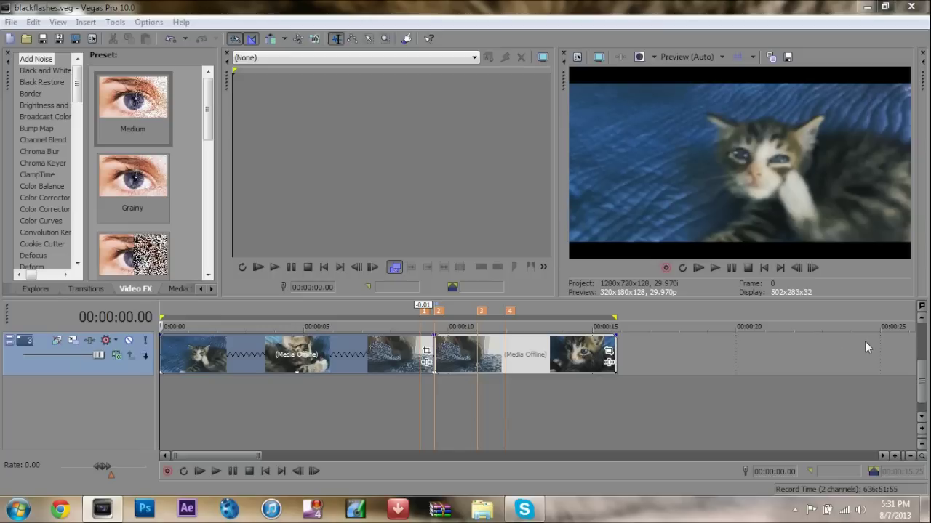
Select the white-flash events on track 2 together with the kitten clips on track 3.
{"action": "scroll", "coordinate": [921, 323], "scroll_direction": "up", "scroll_amount": 2}
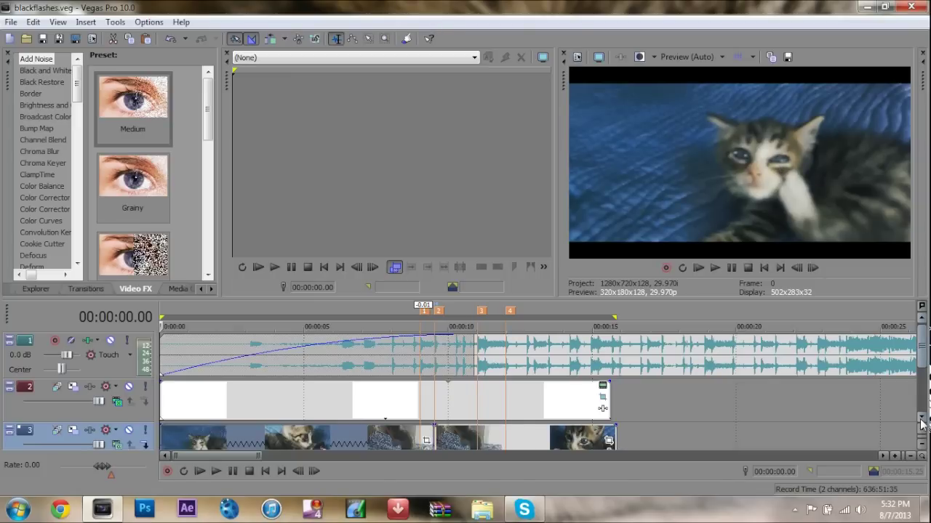
{"action": "left_click", "coordinate": [522, 349]}
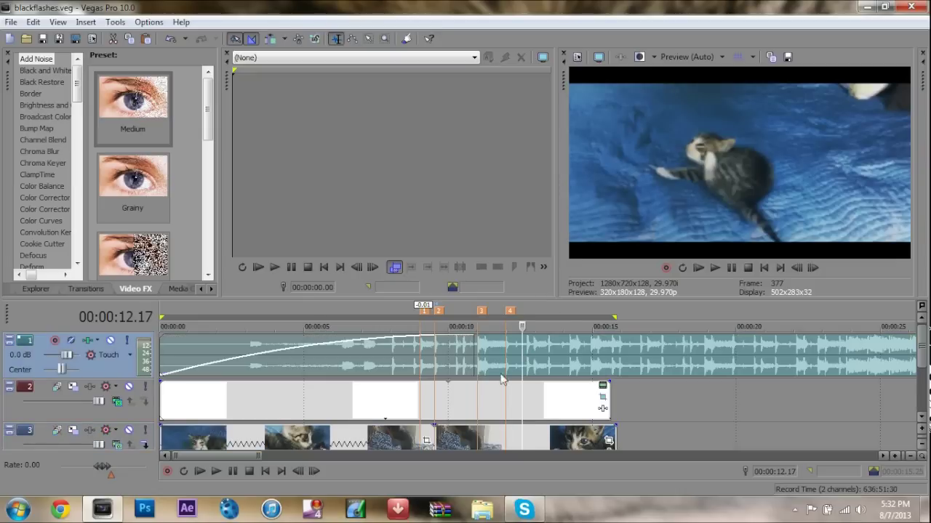
{"action": "left_click", "coordinate": [405, 401]}
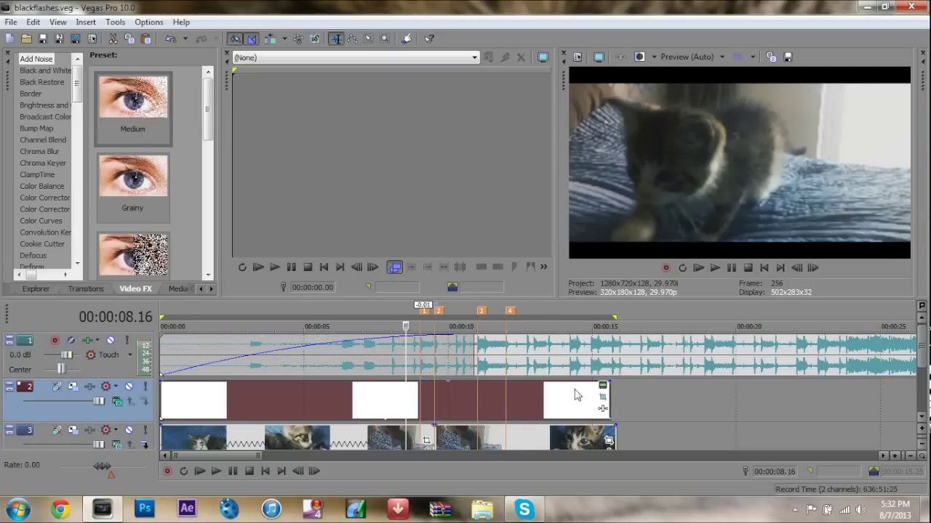
{"action": "left_click", "coordinate": [921, 416]}
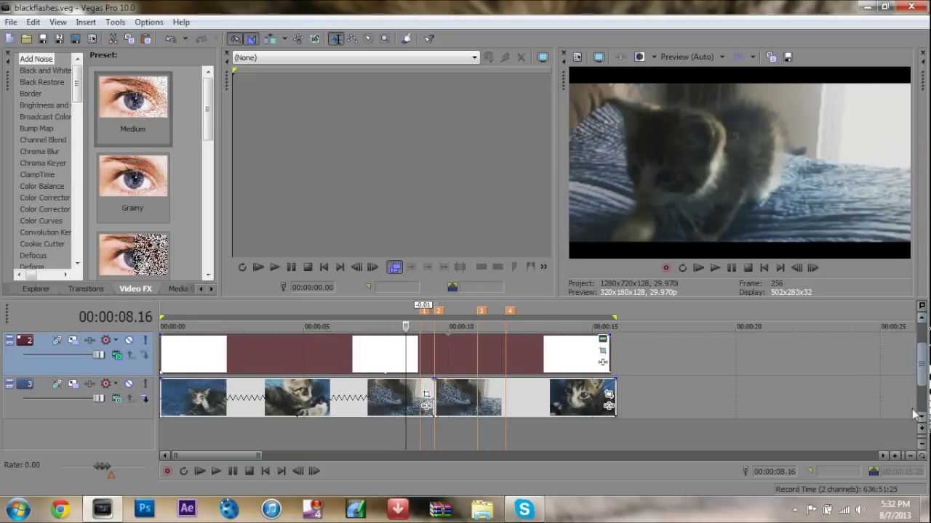
{"action": "left_click", "coordinate": [383, 401]}
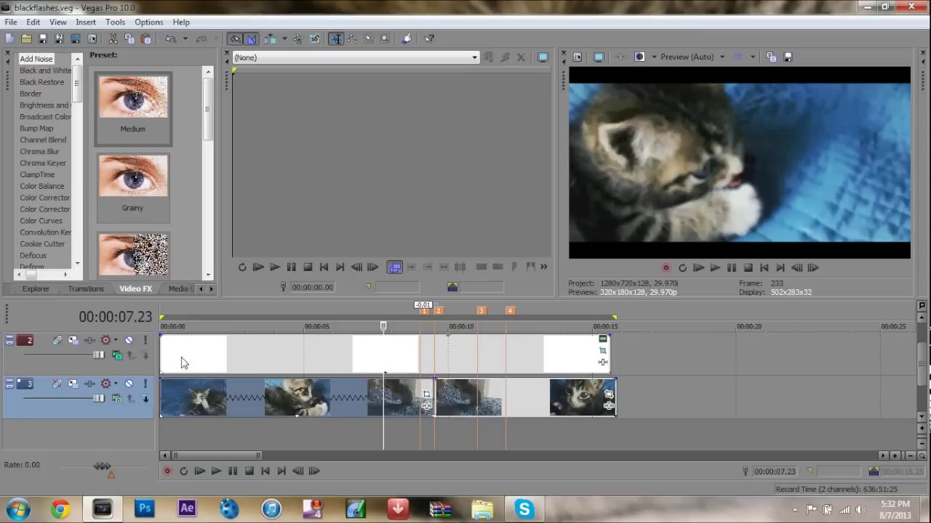
{"action": "left_click", "coordinate": [182, 364]}
{"action": "left_click", "coordinate": [486, 405], "text": "ctrl"}
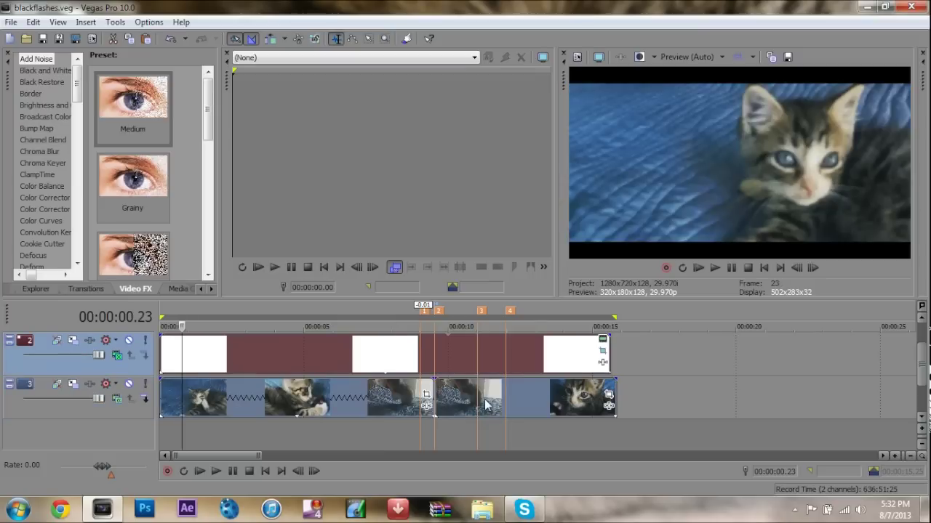
Disable Resample for the selected white-flash and kitten events via Switches.
{"action": "right_click", "coordinate": [515, 421]}
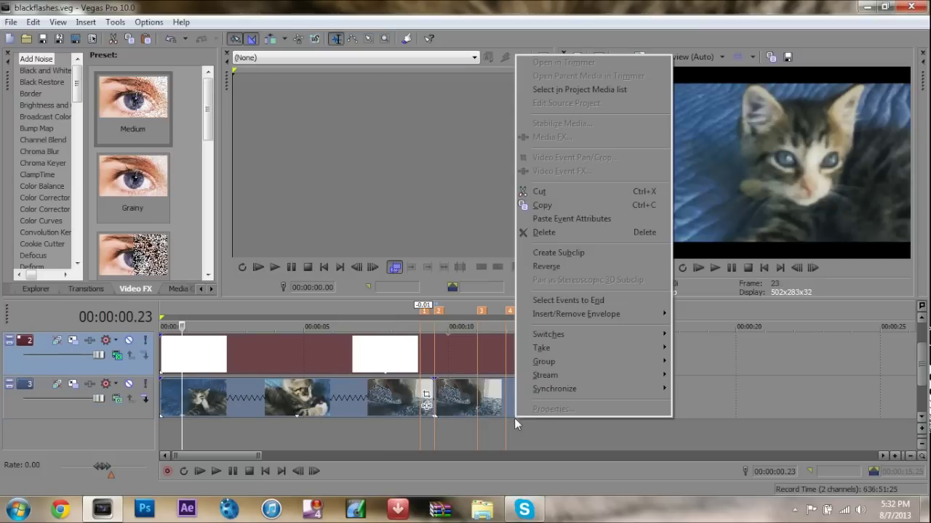
{"action": "right_click", "coordinate": [495, 393]}
{"action": "mouse_move", "coordinate": [622, 311]}
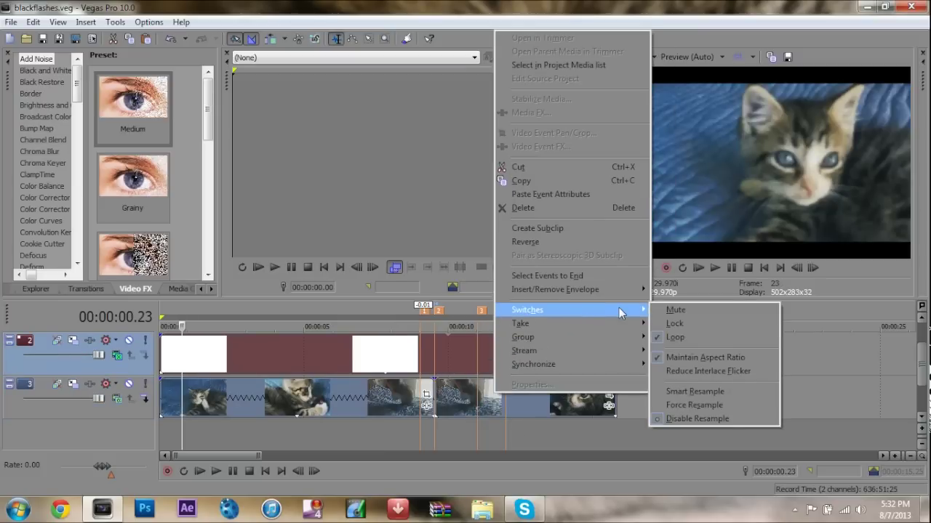
{"action": "left_click", "coordinate": [698, 419]}
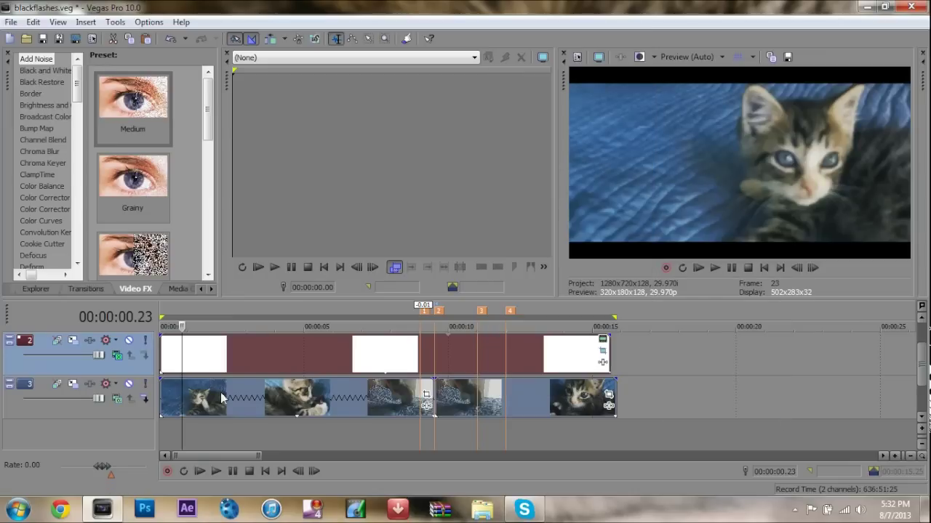
Lengthen the last white event on track 2 slightly at its end.
{"action": "left_click", "coordinate": [161, 388]}
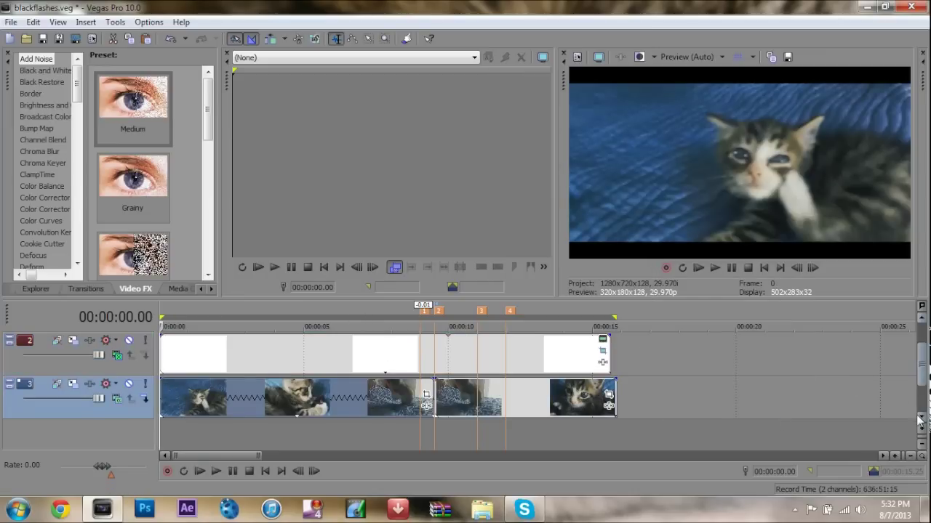
{"action": "left_click", "coordinate": [616, 356]}
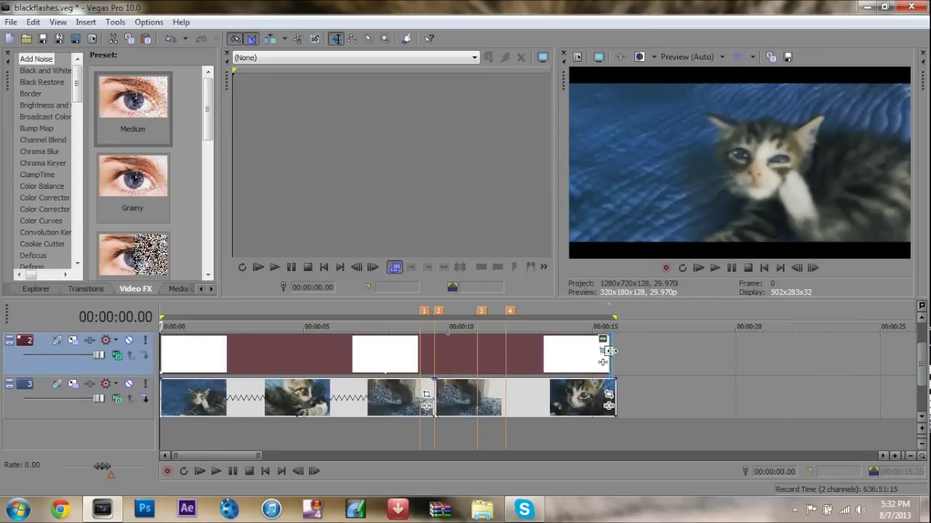
{"action": "left_click_drag", "start_coordinate": [616, 356], "coordinate": [615, 356]}
Insert an empty video track above the kitten footage track.
{"action": "right_click", "coordinate": [130, 409]}
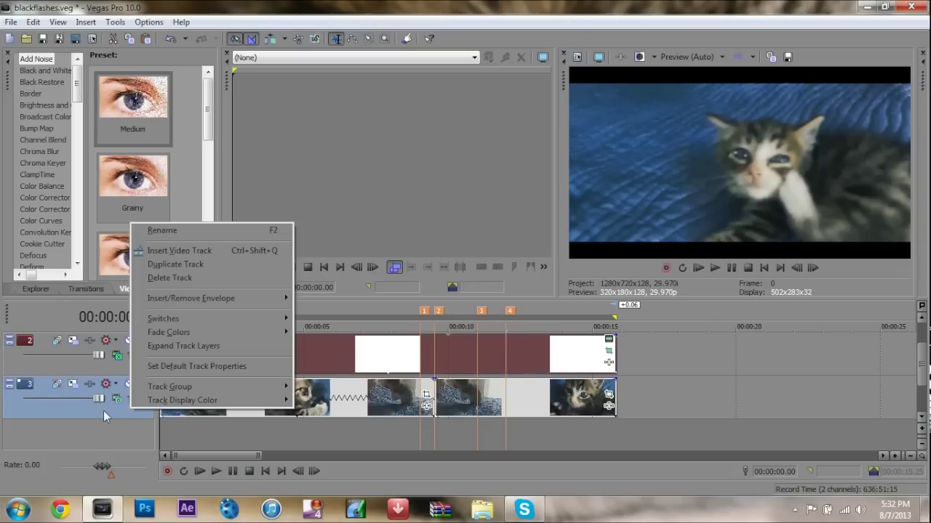
{"action": "left_click", "coordinate": [213, 251]}
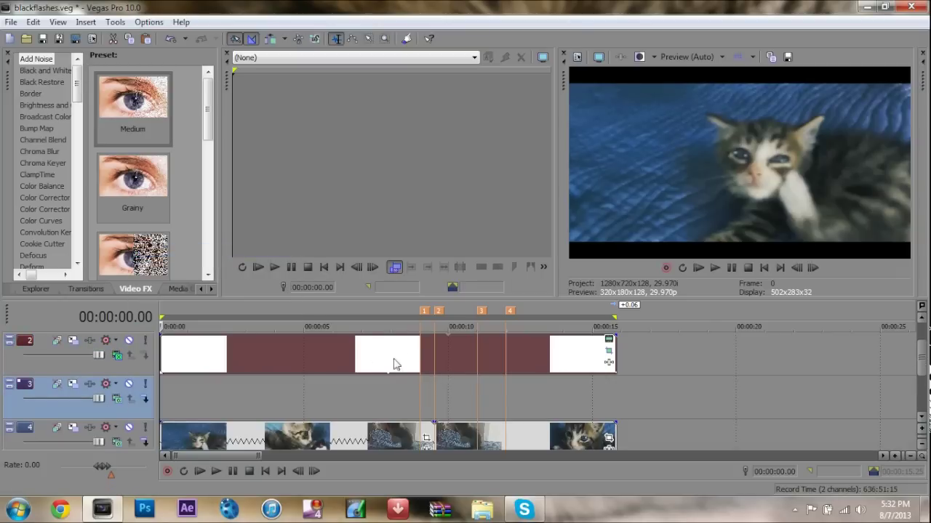
{"action": "left_click", "coordinate": [424, 313]}
Check the marker positions at 09.01, 09.16, 11.00 and 12.00, ending on the first marker.
{"action": "left_click", "coordinate": [509, 311]}
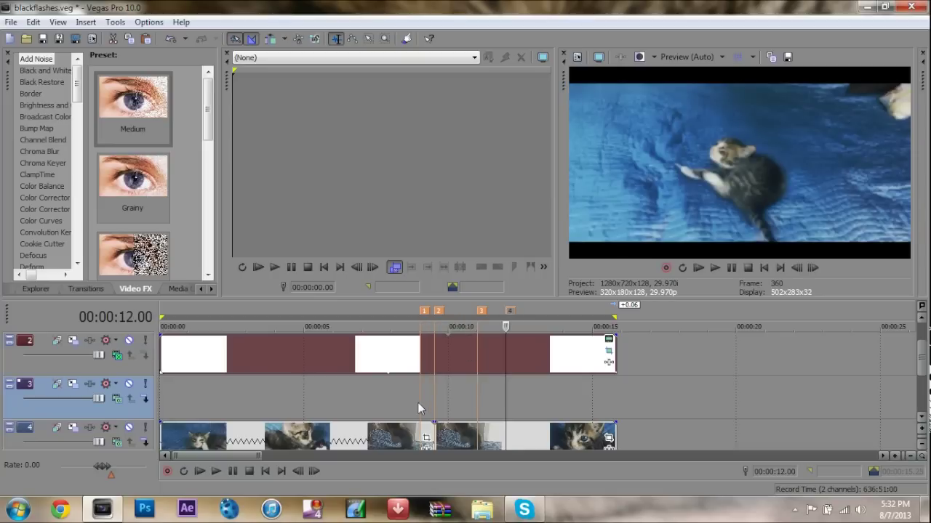
{"action": "left_click", "coordinate": [419, 403]}
{"action": "left_click", "coordinate": [434, 402]}
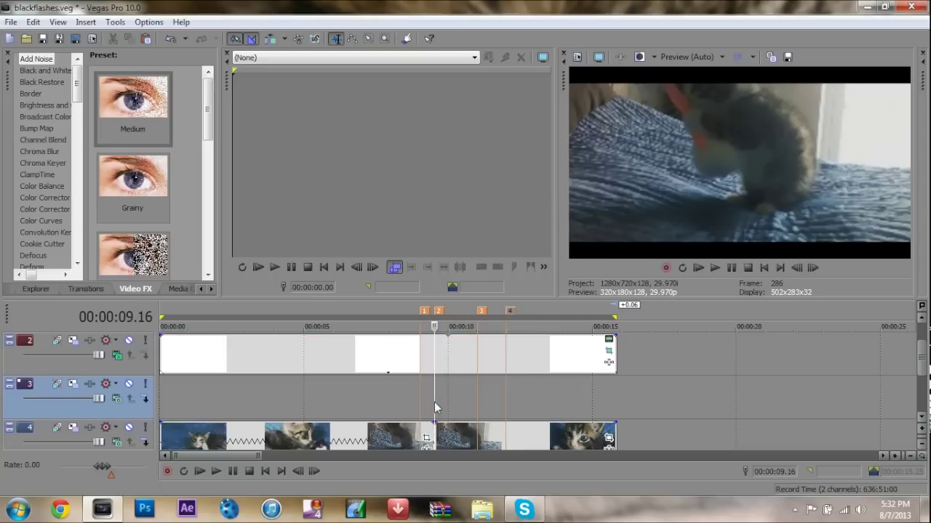
{"action": "left_click", "coordinate": [479, 401]}
{"action": "left_click", "coordinate": [506, 396]}
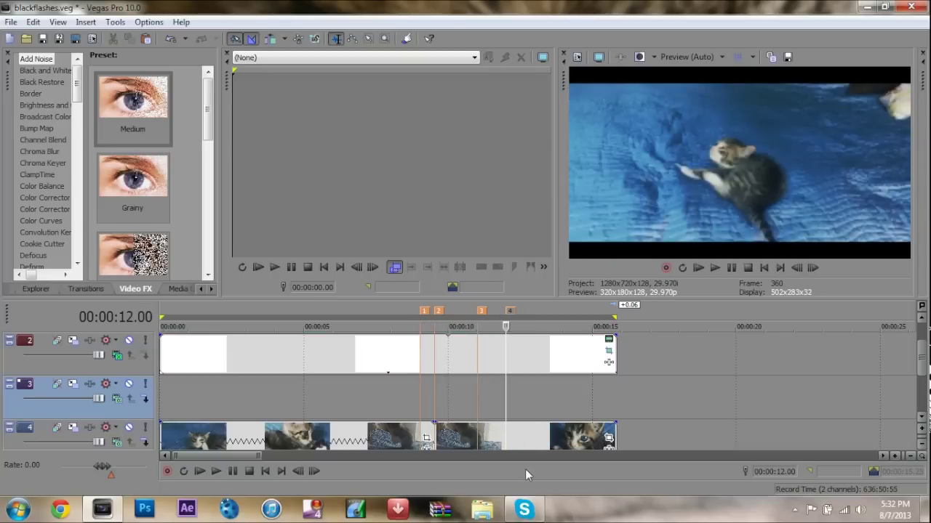
{"action": "left_click", "coordinate": [422, 400]}
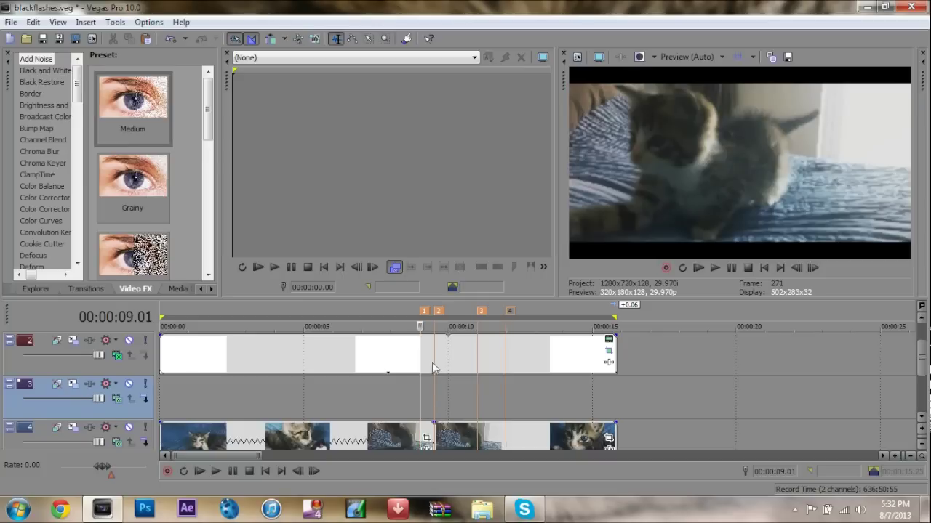
Add a Black Solid Color generator event on track 3 starting at 00:00:09.01.
{"action": "left_click", "coordinate": [182, 288]}
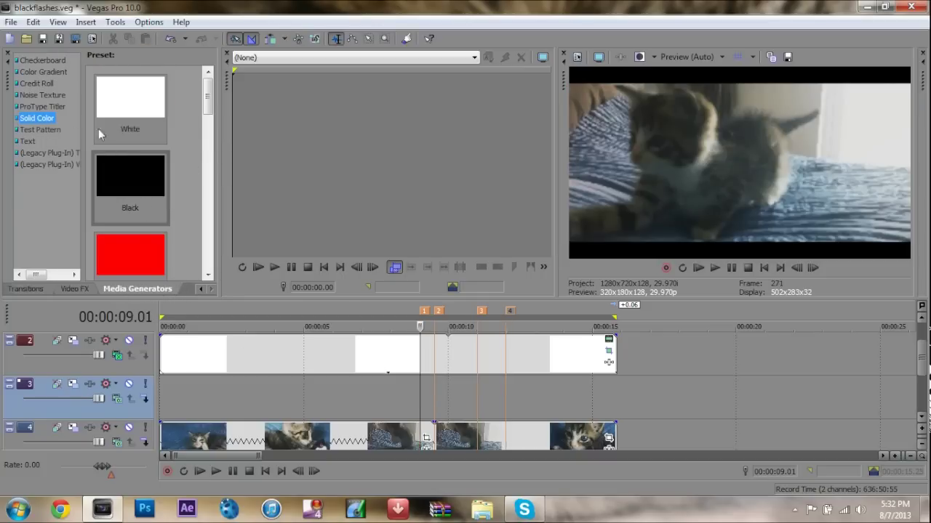
{"action": "left_click", "coordinate": [133, 180]}
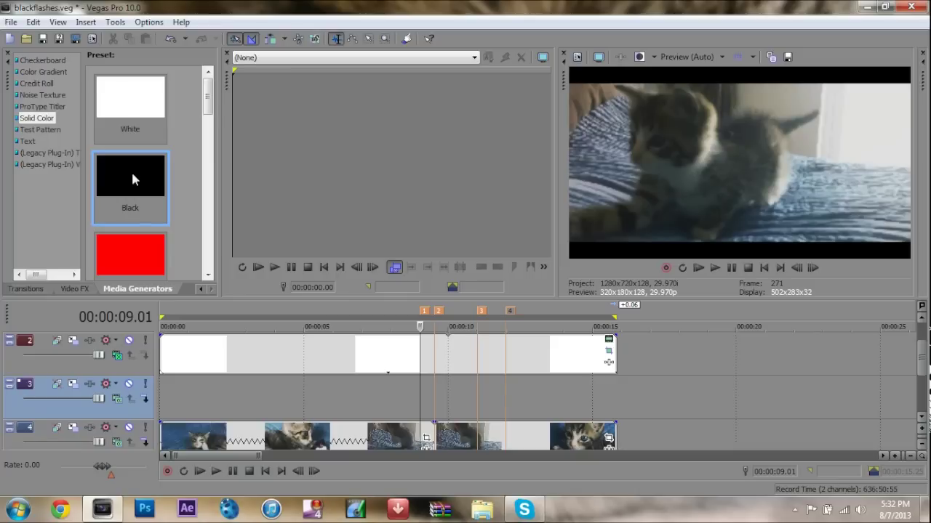
{"action": "left_click_drag", "start_coordinate": [133, 176], "coordinate": [429, 395]}
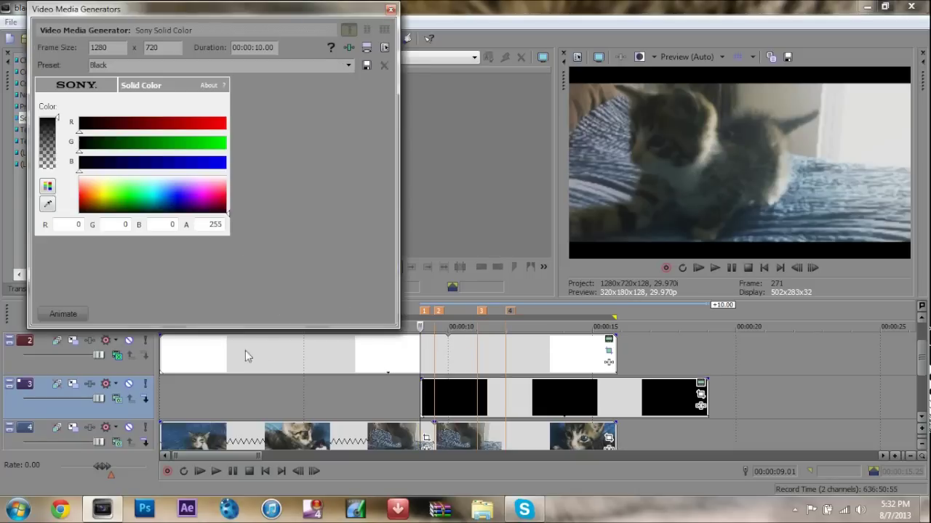
{"action": "left_click", "coordinate": [391, 9]}
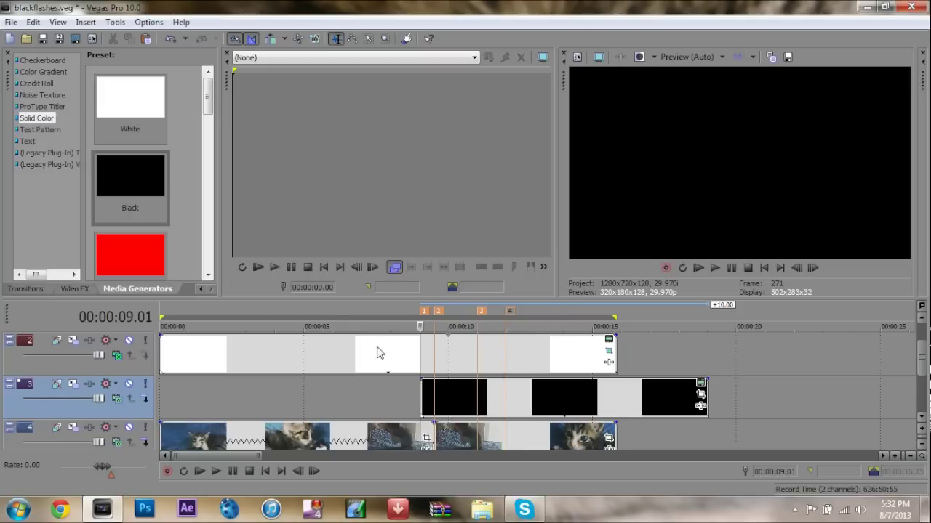
{"action": "left_click", "coordinate": [436, 403]}
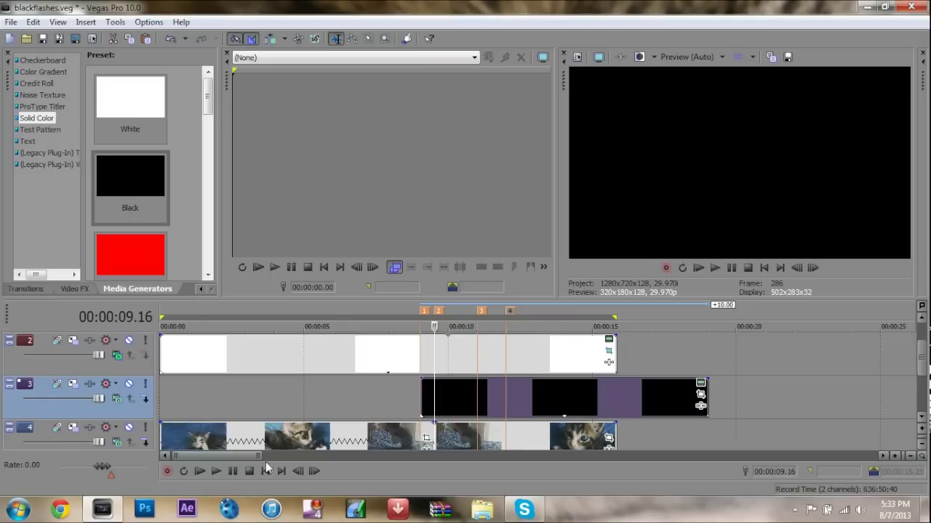
{"action": "left_click_drag", "start_coordinate": [173, 456], "coordinate": [221, 455]}
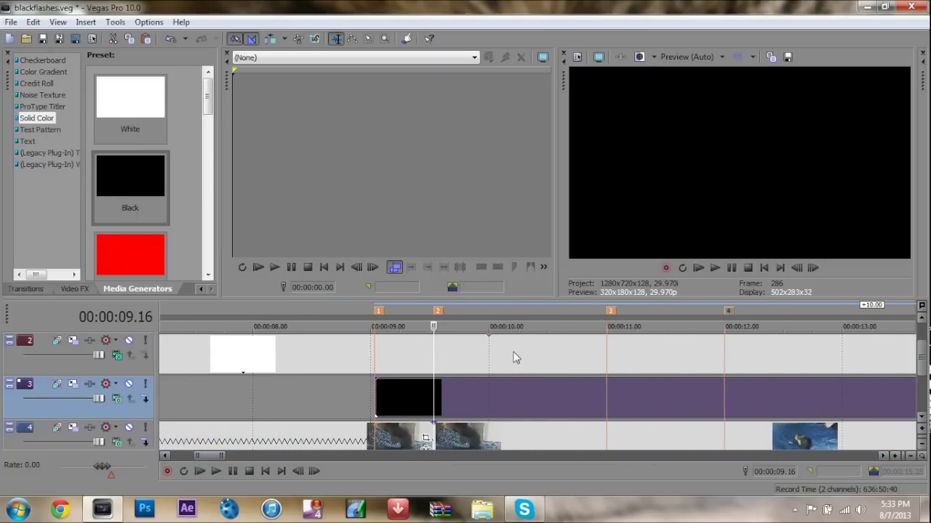
Split the black event and move the second piece to span 00:00:11.00 to 00:00:12.00.
{"action": "key", "text": "ctrl+v"}
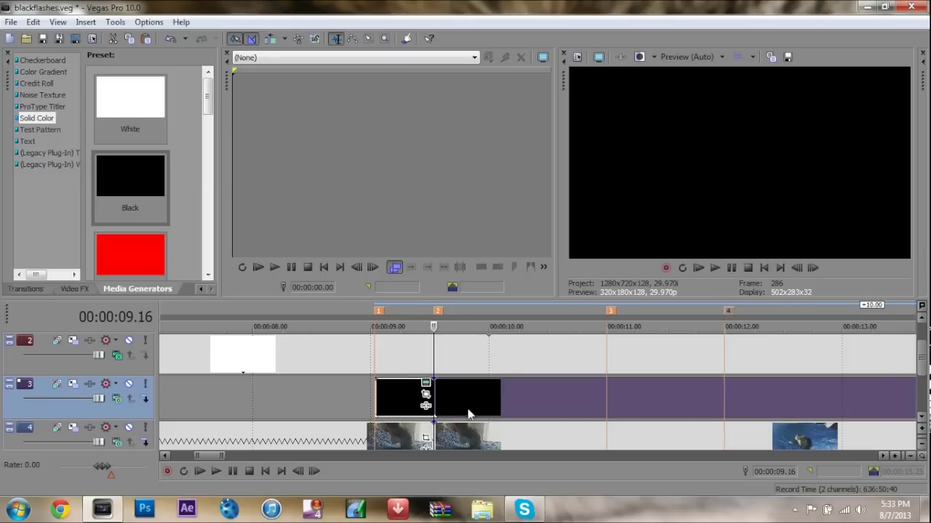
{"action": "left_click_drag", "start_coordinate": [468, 413], "coordinate": [499, 414]}
{"action": "right_click", "coordinate": [508, 414]}
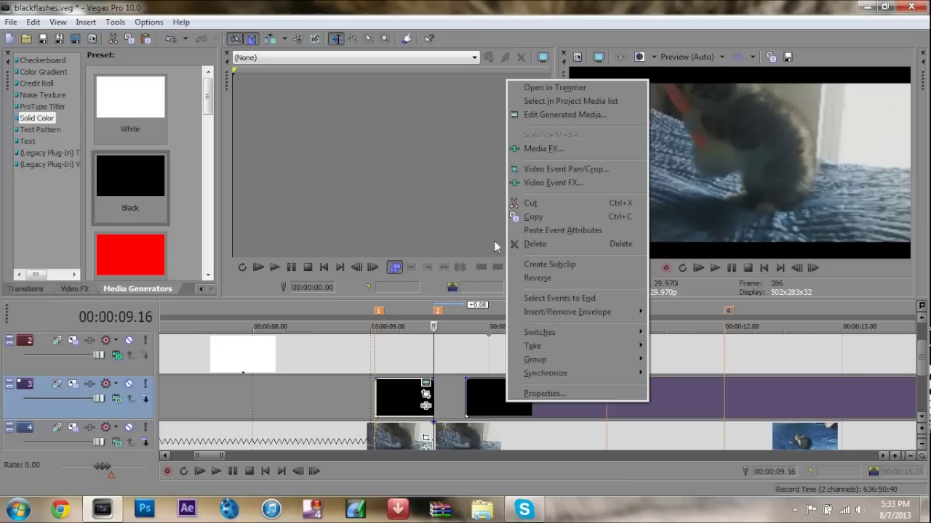
{"action": "left_click_drag", "start_coordinate": [509, 418], "coordinate": [640, 407]}
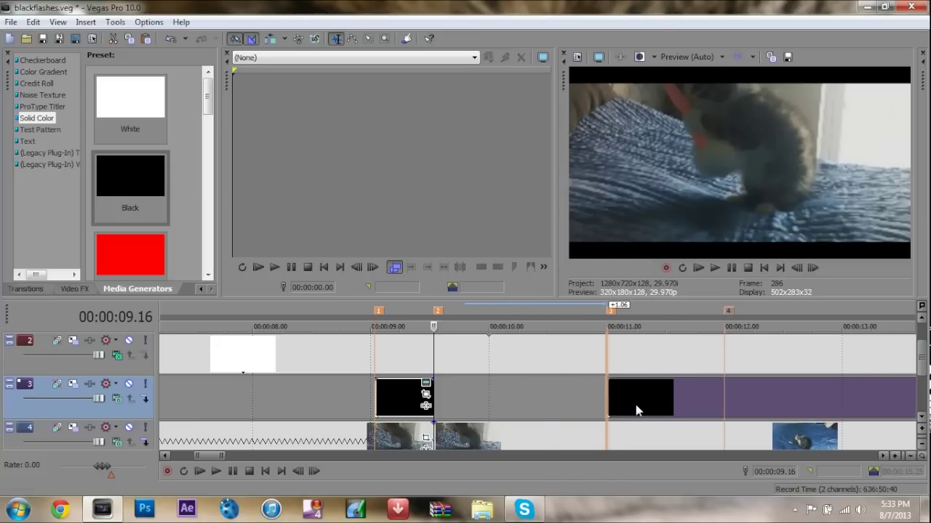
{"action": "left_click", "coordinate": [724, 390]}
{"action": "key", "text": "s"}
{"action": "right_click", "coordinate": [754, 405]}
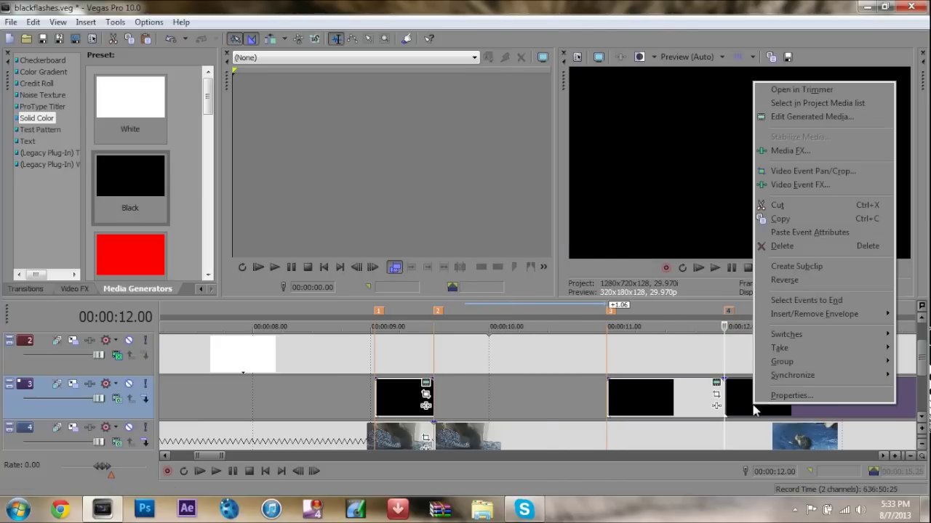
{"action": "left_click", "coordinate": [783, 247]}
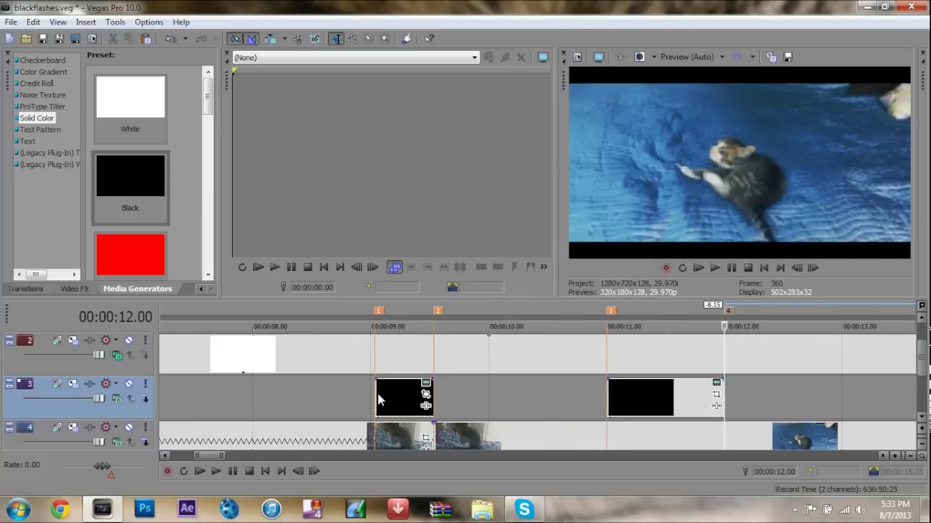
Step frame by frame from 00:00:08.24 through the flash, then zoom out to the full project.
{"action": "left_click", "coordinate": [376, 397]}
{"action": "left_click", "coordinate": [347, 393]}
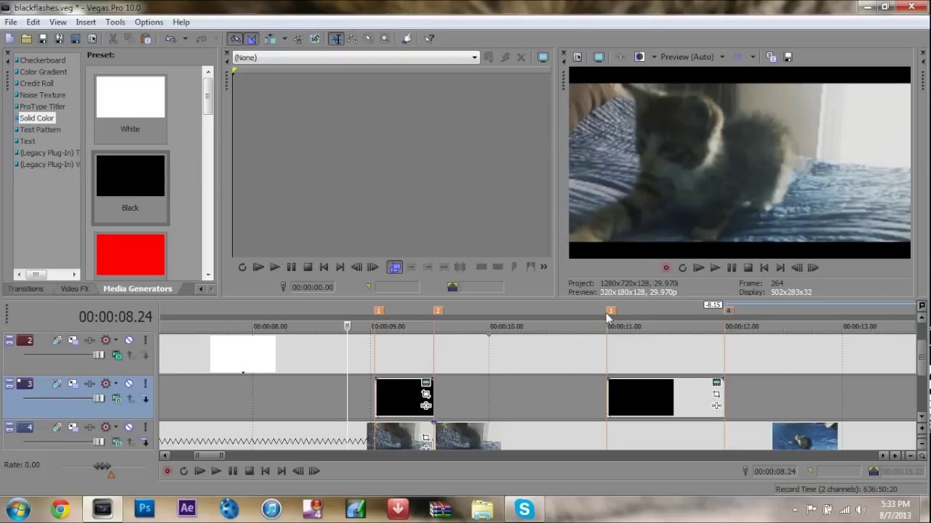
{"action": "left_click", "coordinate": [813, 269]}
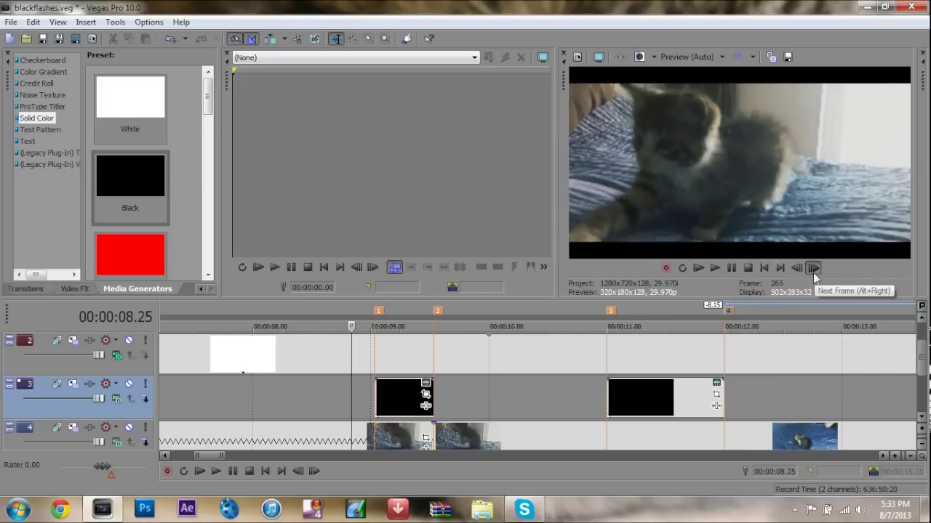
{"action": "left_click", "coordinate": [814, 271]}
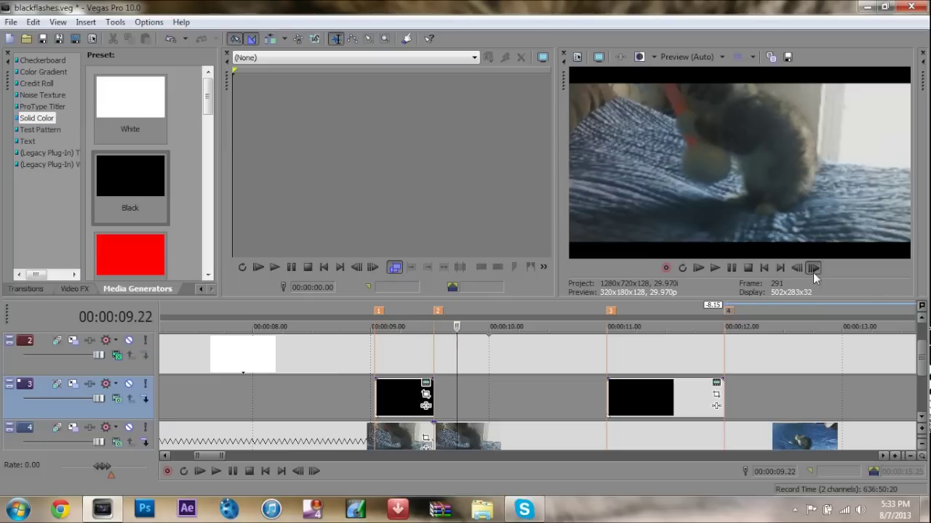
{"action": "left_click", "coordinate": [813, 269]}
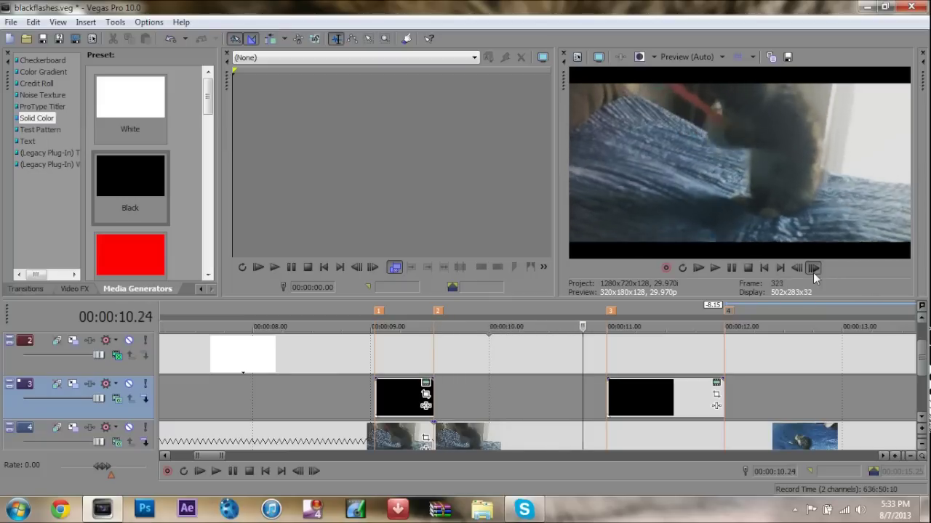
{"action": "left_click", "coordinate": [813, 269]}
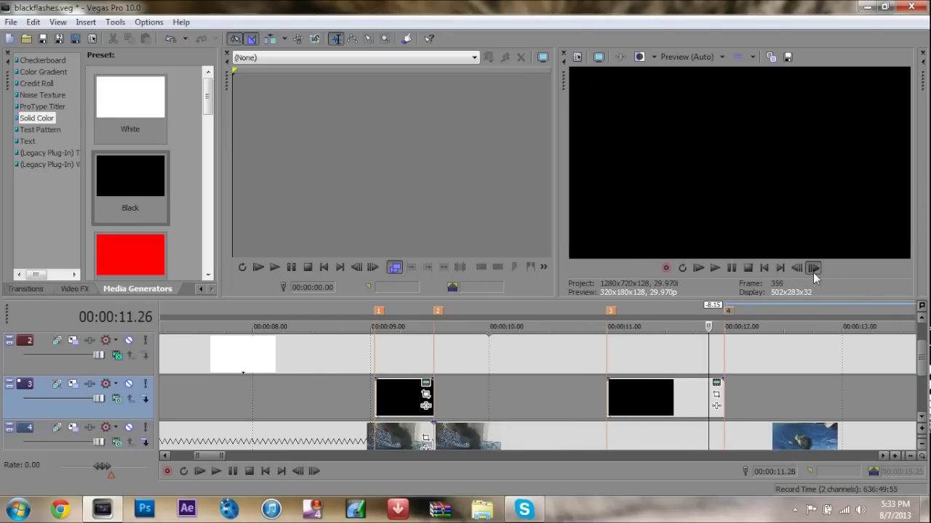
{"action": "left_click", "coordinate": [813, 269]}
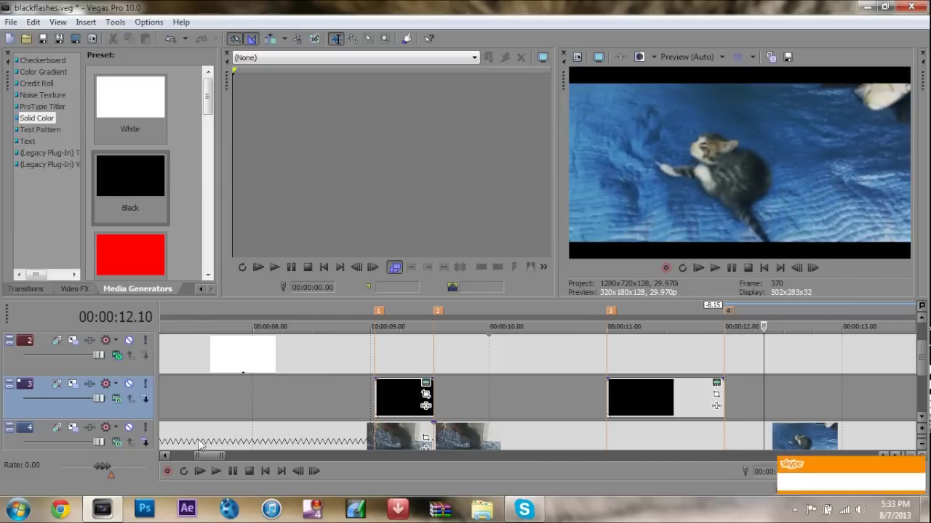
{"action": "left_click_drag", "start_coordinate": [190, 455], "coordinate": [172, 455]}
{"action": "left_click_drag", "start_coordinate": [229, 456], "coordinate": [282, 456]}
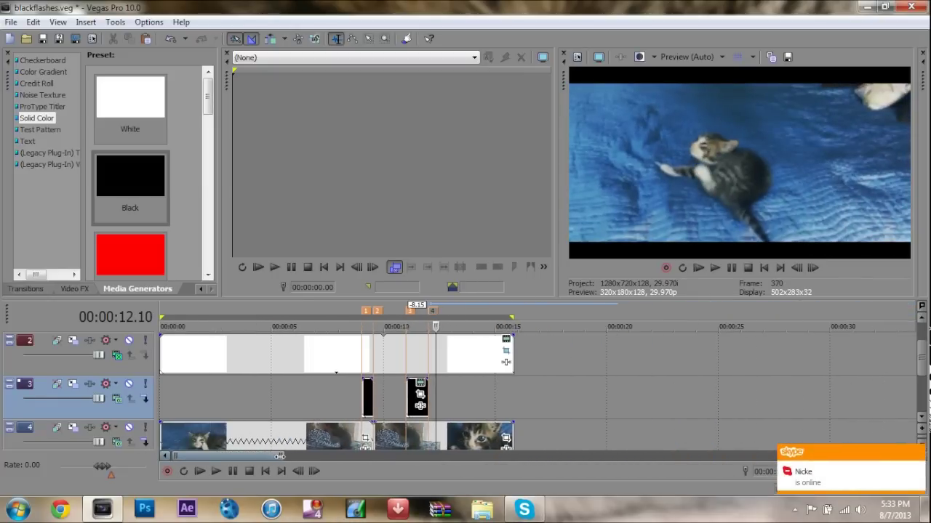
Play the project from the start, stop, then zoom the timeline into the 9–12 second range.
{"action": "left_click", "coordinate": [163, 440]}
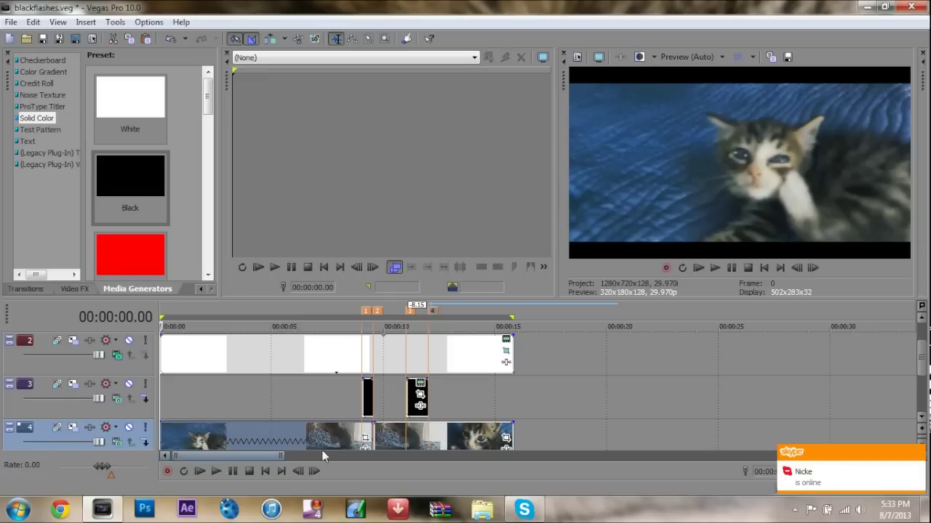
{"action": "left_click", "coordinate": [715, 268]}
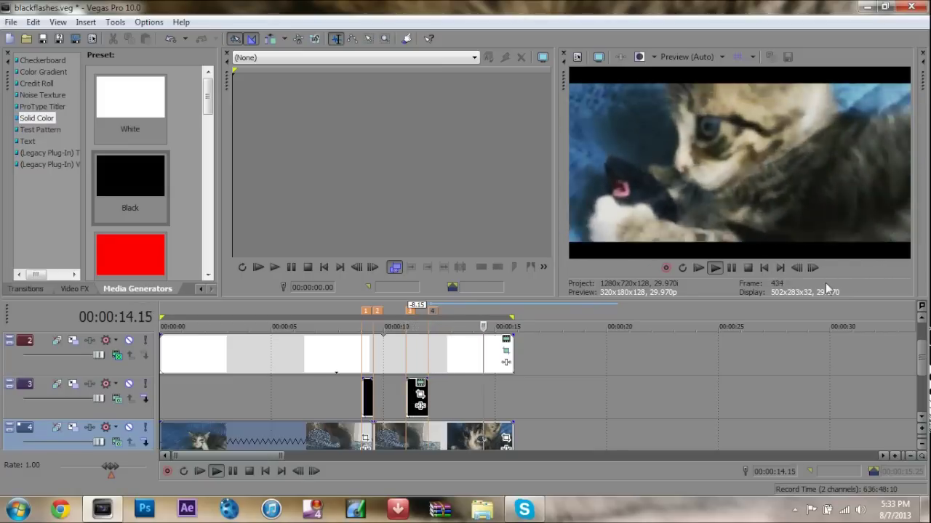
{"action": "left_click", "coordinate": [747, 268]}
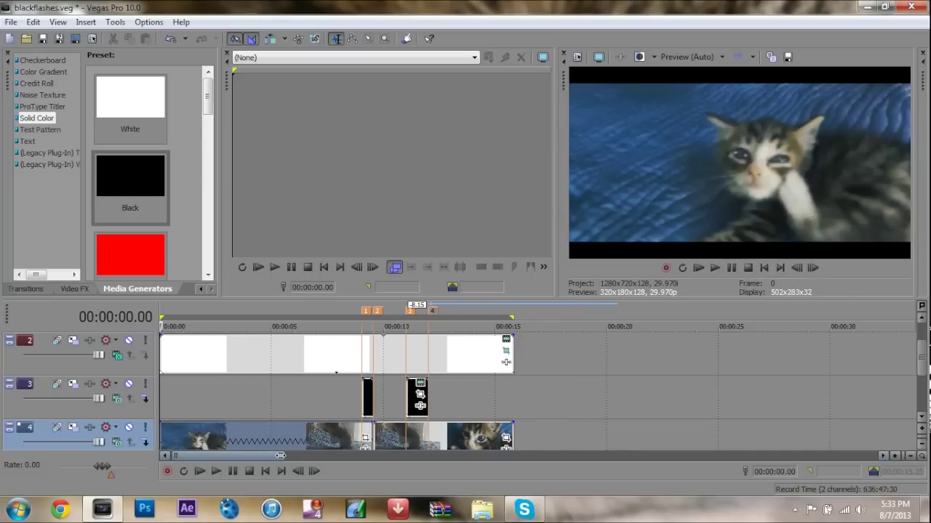
{"action": "left_click_drag", "start_coordinate": [283, 457], "coordinate": [247, 457]}
{"action": "left_click_drag", "start_coordinate": [173, 457], "coordinate": [215, 457]}
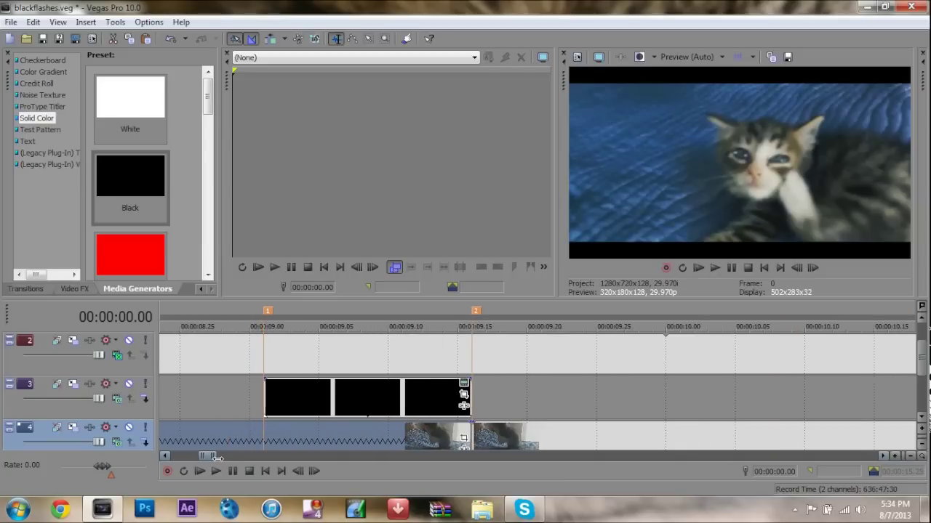
{"action": "left_click", "coordinate": [264, 401]}
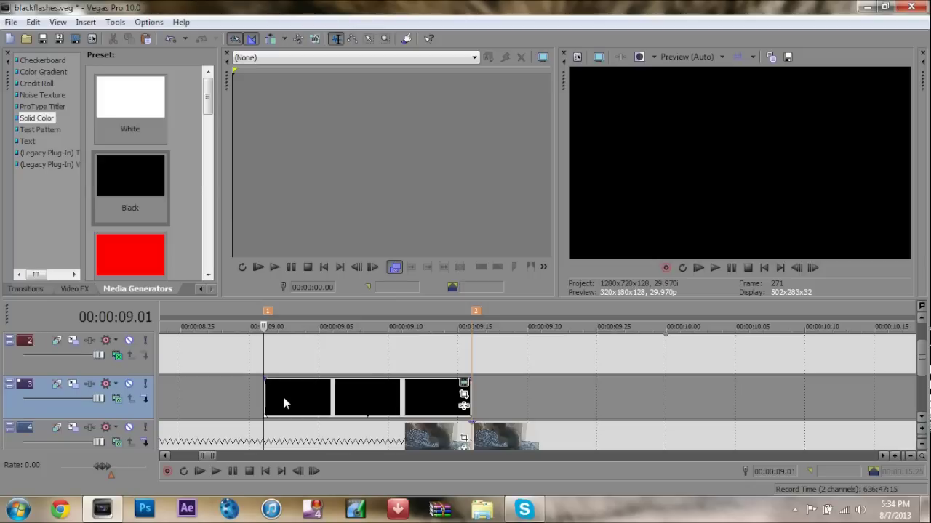
{"action": "left_click", "coordinate": [266, 394]}
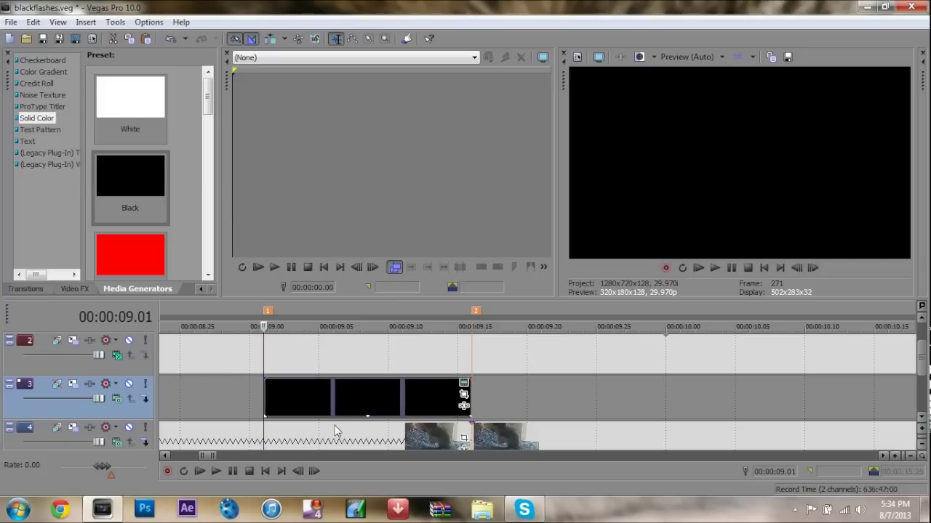
{"action": "left_click", "coordinate": [812, 269]}
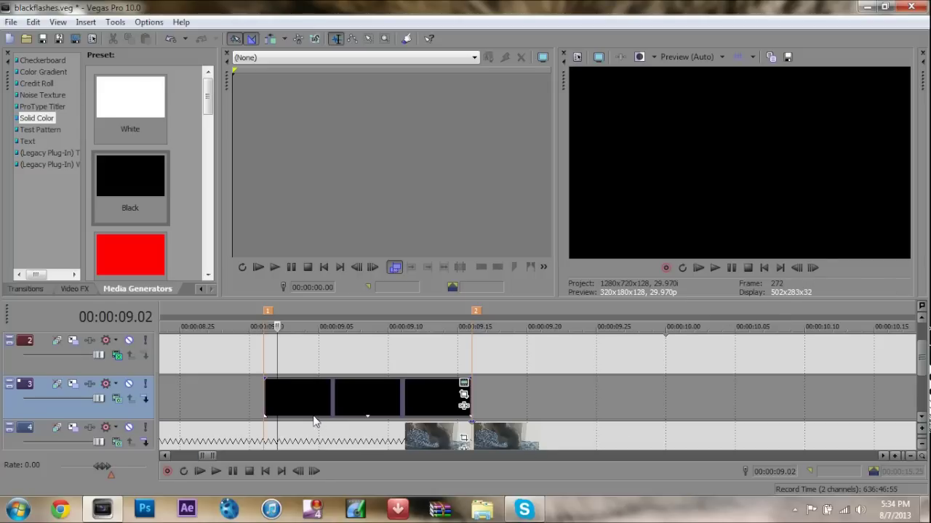
{"action": "key", "text": "ctrl+v"}
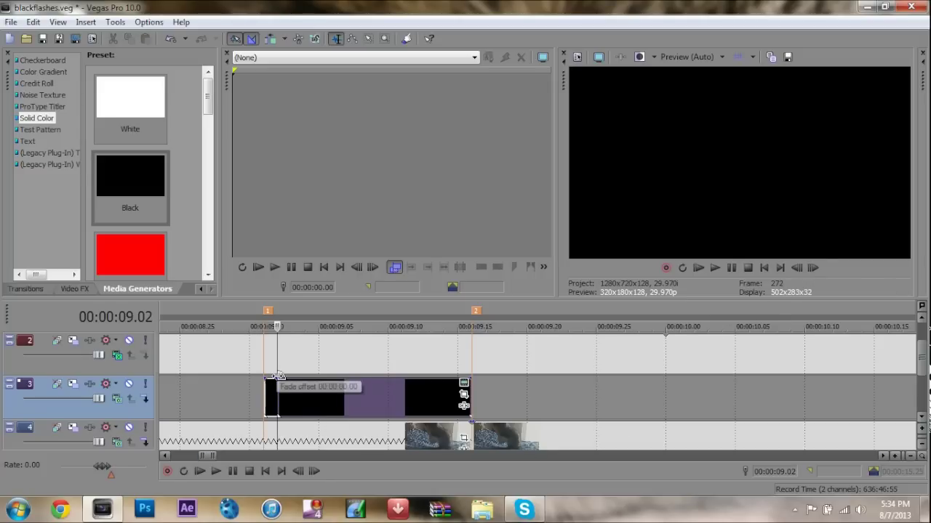
{"action": "left_click_drag", "start_coordinate": [278, 376], "coordinate": [266, 377]}
{"action": "left_click", "coordinate": [817, 268]}
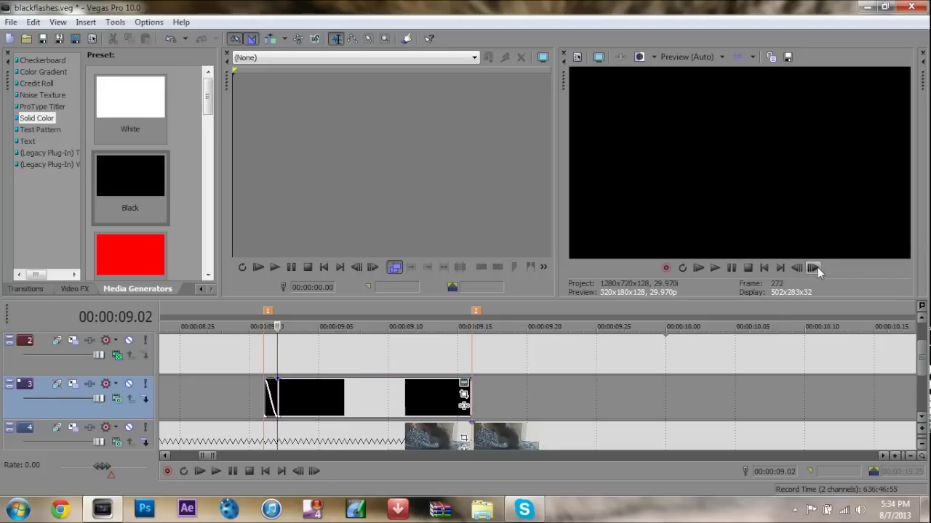
{"action": "left_click", "coordinate": [797, 268]}
{"action": "left_click", "coordinate": [813, 269]}
{"action": "left_click", "coordinate": [797, 269]}
{"action": "left_click", "coordinate": [347, 384]}
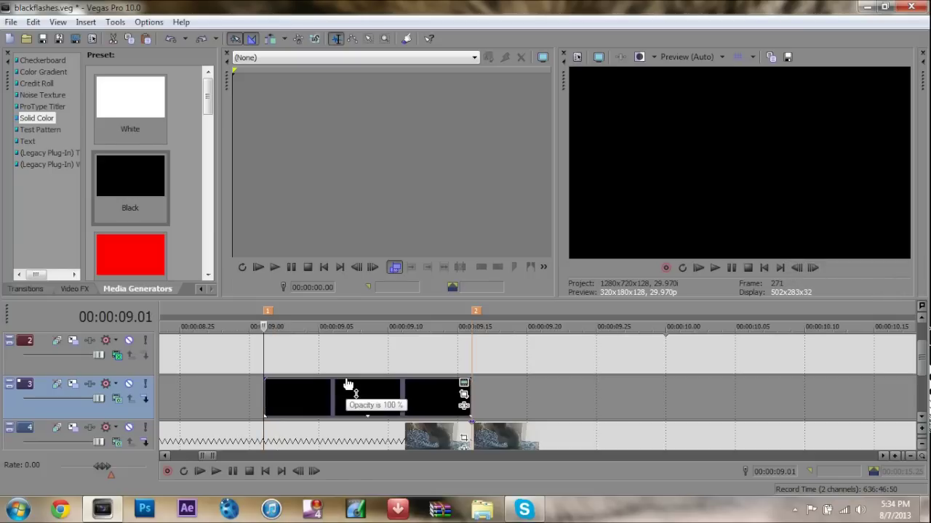
{"action": "key", "text": "backslash"}
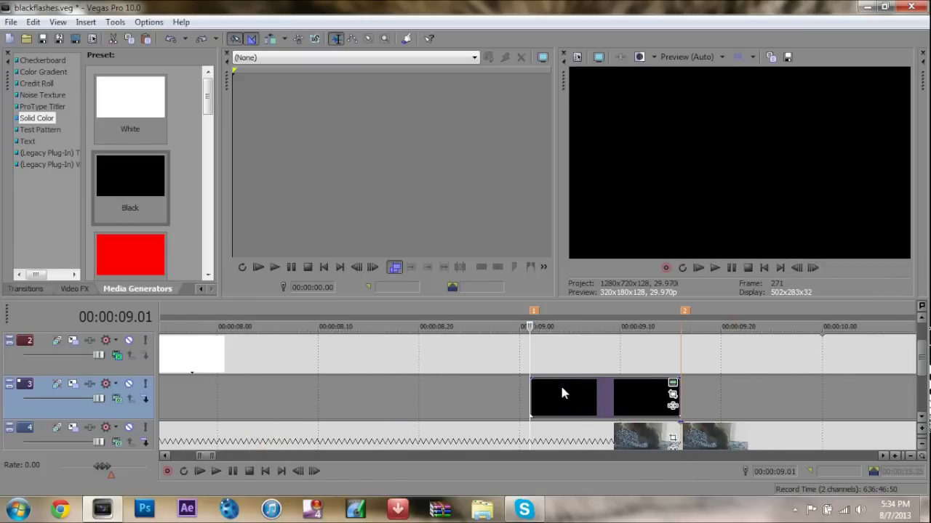
{"action": "scroll", "coordinate": [553, 392], "scroll_direction": "up", "scroll_amount": 2}
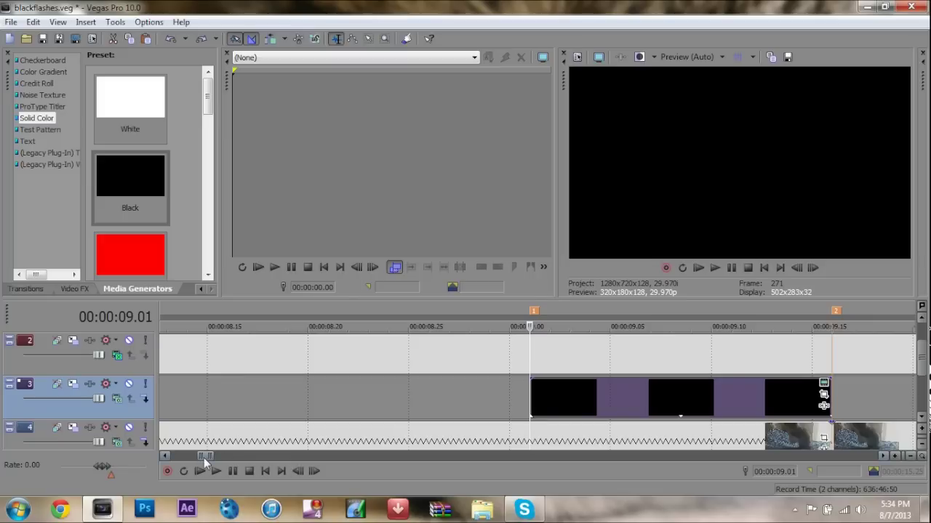
{"action": "left_click_drag", "start_coordinate": [203, 460], "coordinate": [204, 458]}
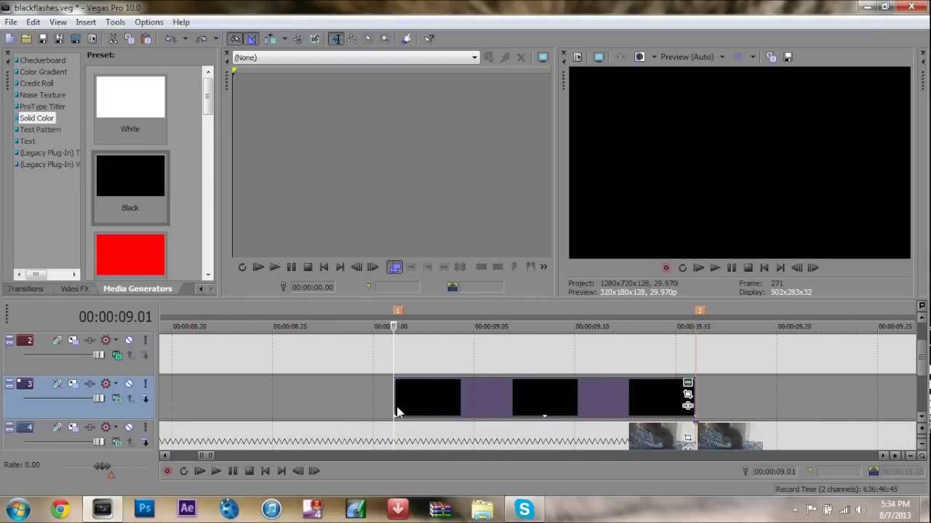
{"action": "double_click", "coordinate": [814, 267]}
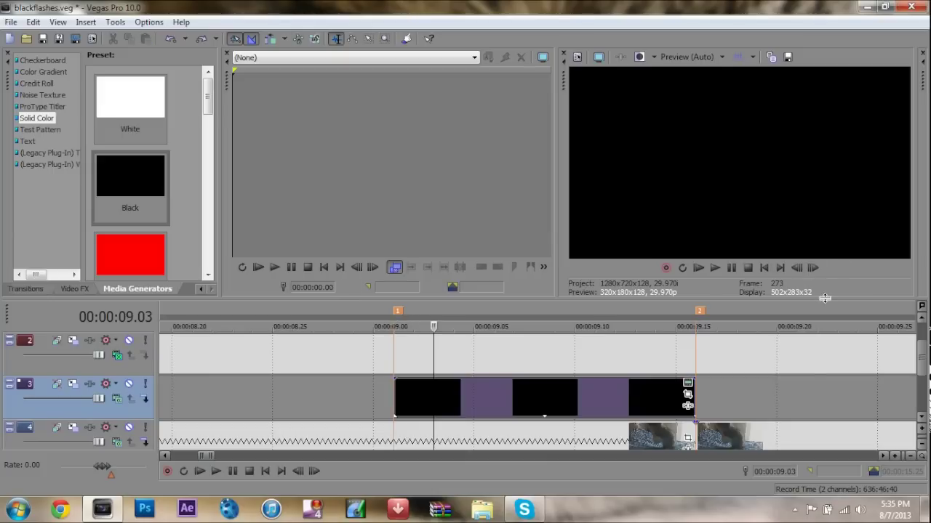
Split off a two-frame black piece at 00:00:09.00, fade it out, and preview the fade frame by frame.
{"action": "key", "text": "s"}
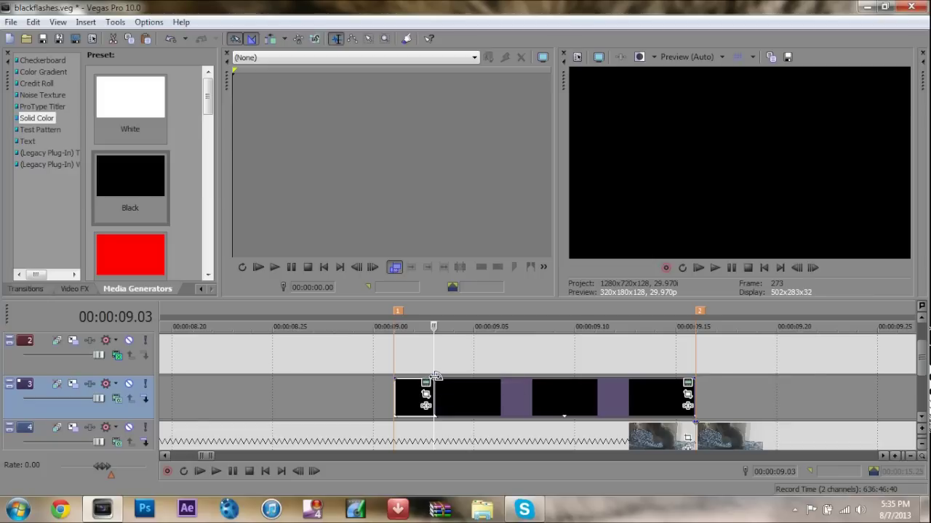
{"action": "left_click_drag", "start_coordinate": [435, 377], "coordinate": [400, 395]}
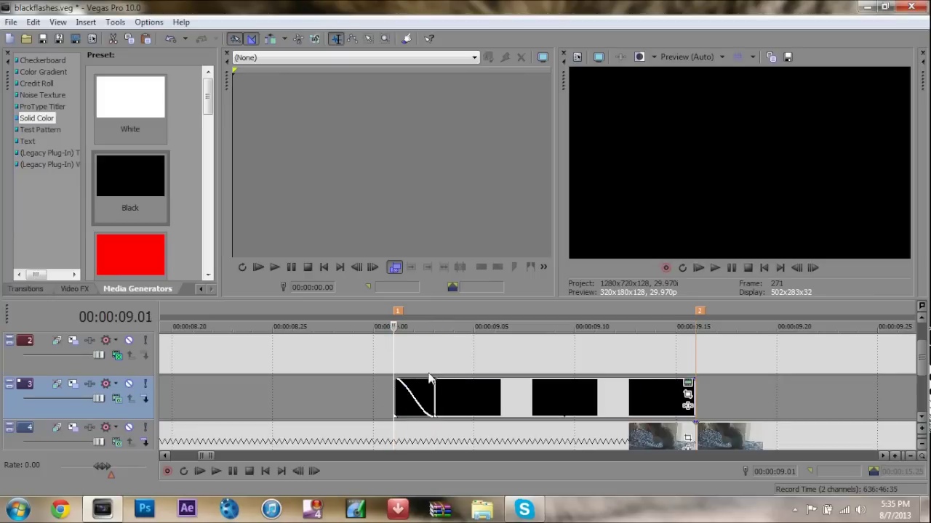
{"action": "left_click", "coordinate": [813, 267]}
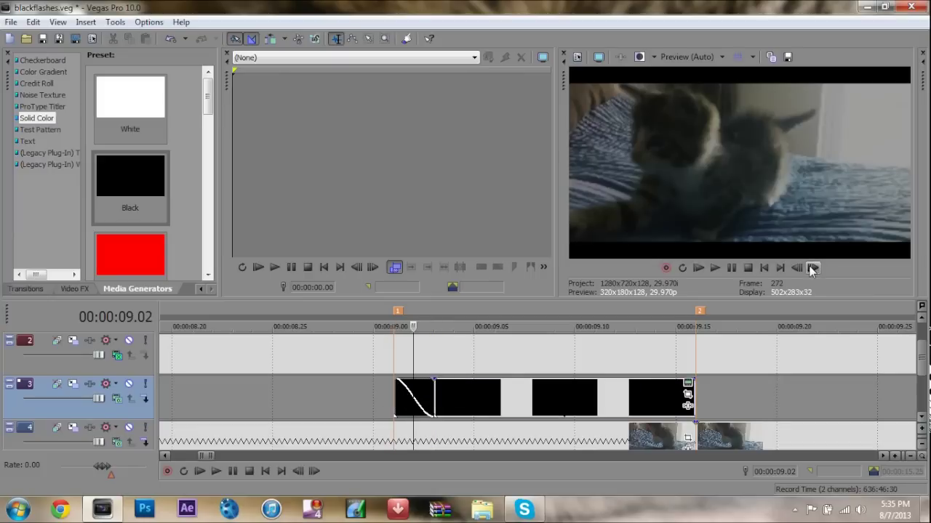
{"action": "left_click", "coordinate": [813, 268]}
{"action": "left_click", "coordinate": [797, 267]}
{"action": "key", "text": "Left"}
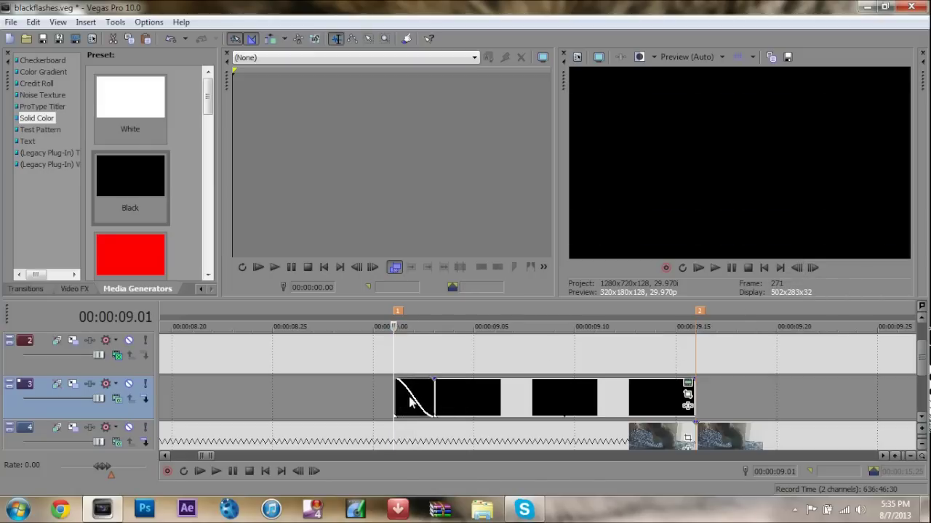
{"action": "left_click", "coordinate": [812, 269]}
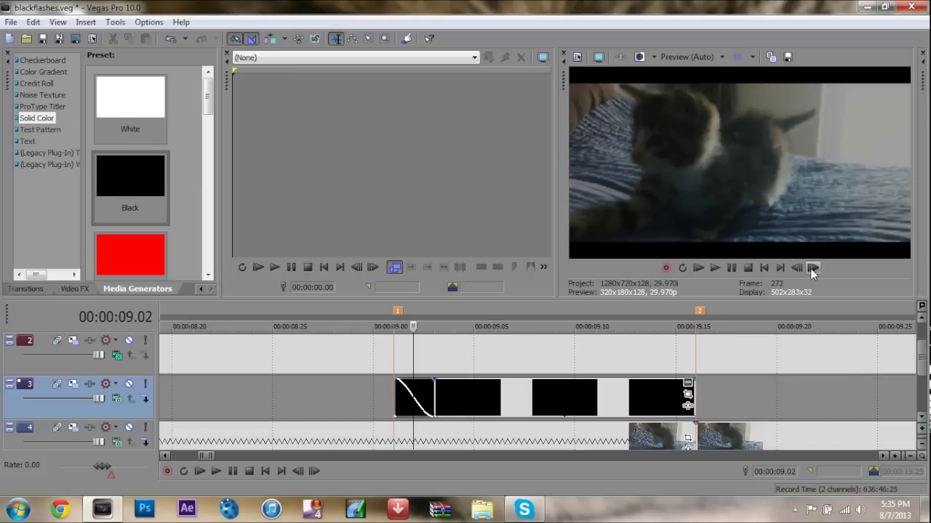
{"action": "left_click", "coordinate": [812, 268]}
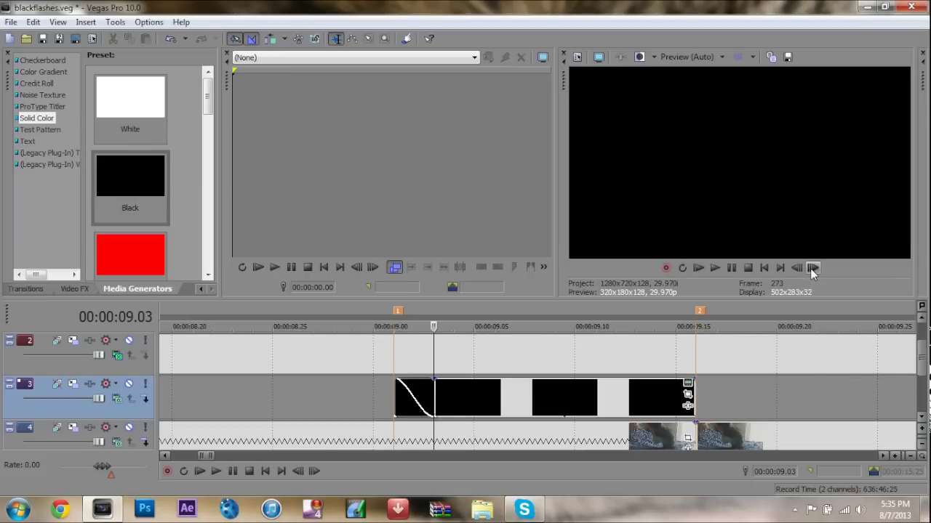
{"action": "left_click", "coordinate": [432, 401]}
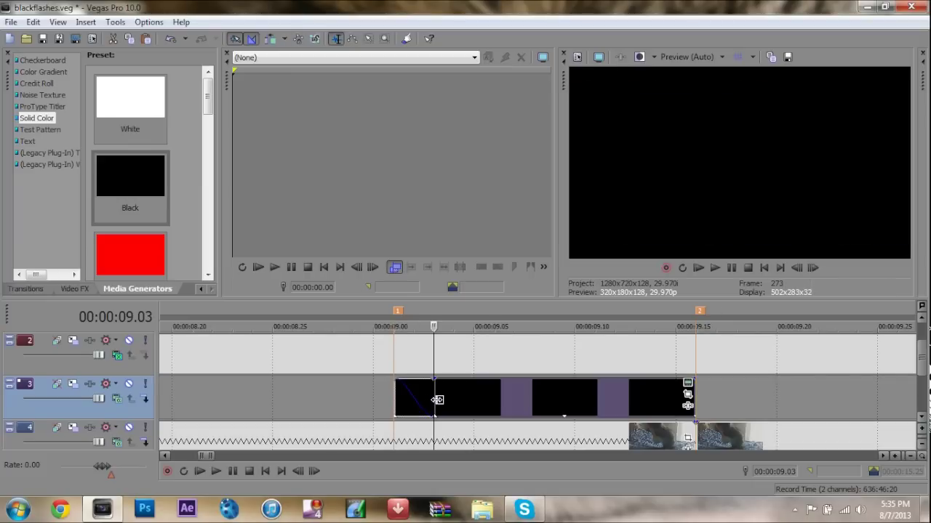
Split the black clip every two frames at 09.05, 09.07, 09.09, 09.11, 09.13 and 09.15.
{"action": "double_click", "coordinate": [812, 269]}
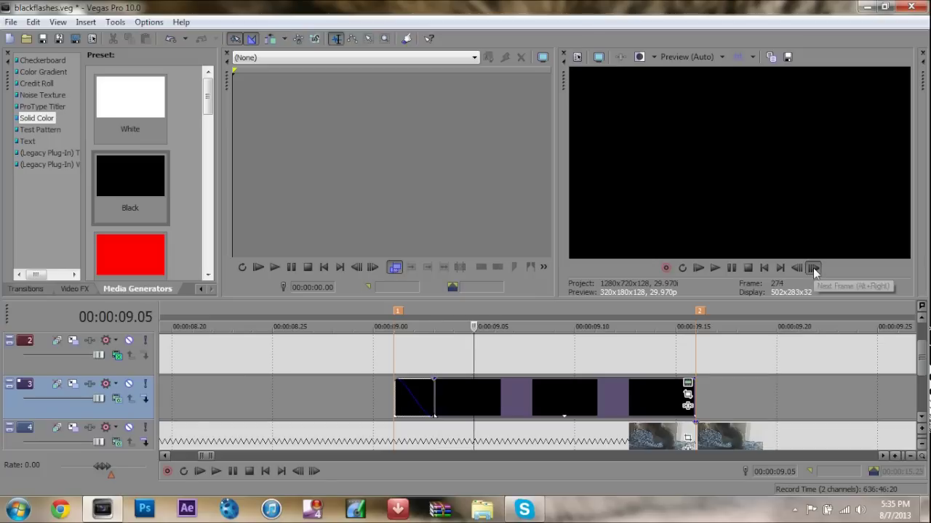
{"action": "key", "text": "s"}
{"action": "double_click", "coordinate": [813, 268]}
{"action": "key", "text": "s"}
{"action": "double_click", "coordinate": [812, 268]}
{"action": "key", "text": "s"}
{"action": "double_click", "coordinate": [813, 268]}
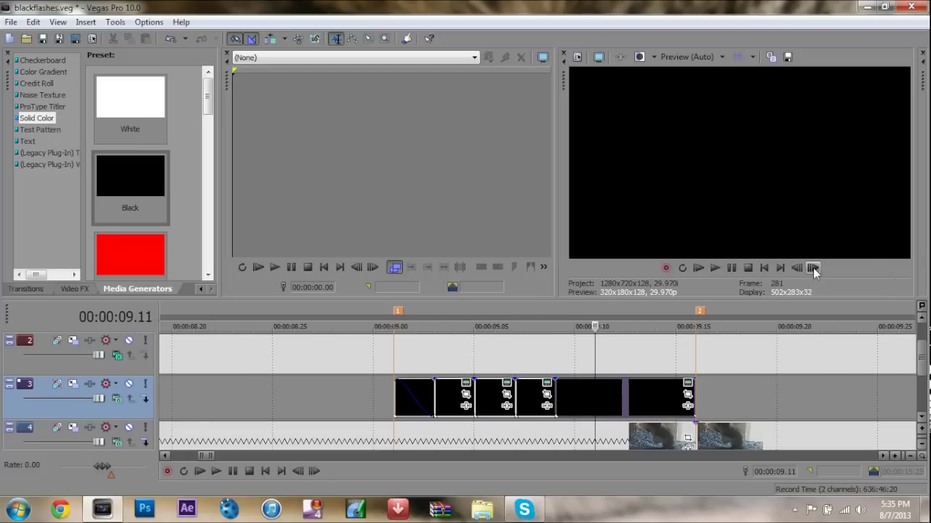
{"action": "key", "text": "s"}
{"action": "double_click", "coordinate": [812, 269]}
{"action": "key", "text": "s"}
{"action": "double_click", "coordinate": [812, 269]}
{"action": "key", "text": "s"}
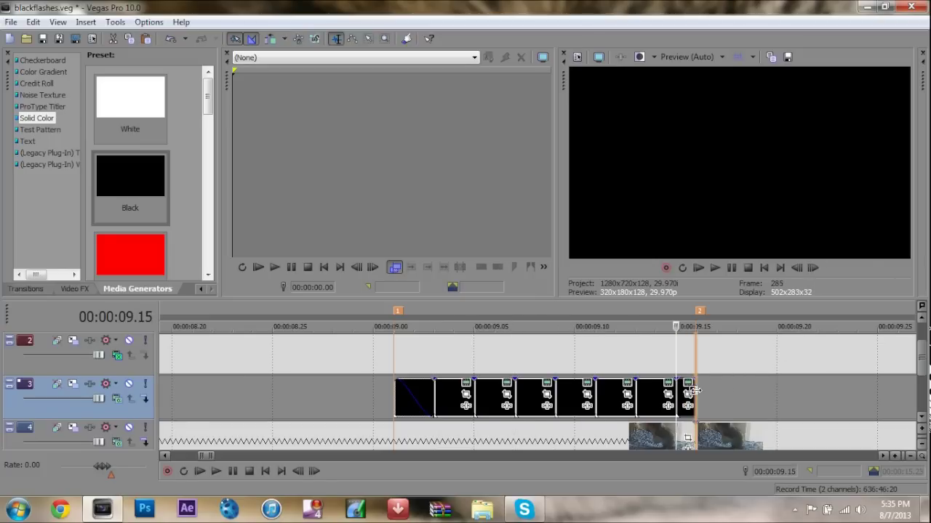
Extend the last black piece one frame to 09.16 and shift the first pieces one frame earlier.
{"action": "left_click", "coordinate": [694, 391]}
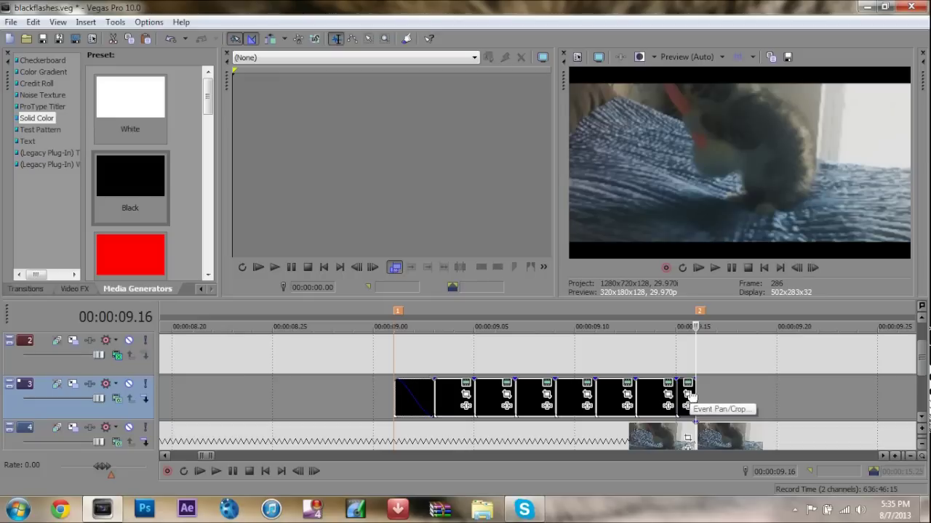
{"action": "left_click_drag", "start_coordinate": [694, 394], "coordinate": [716, 393]}
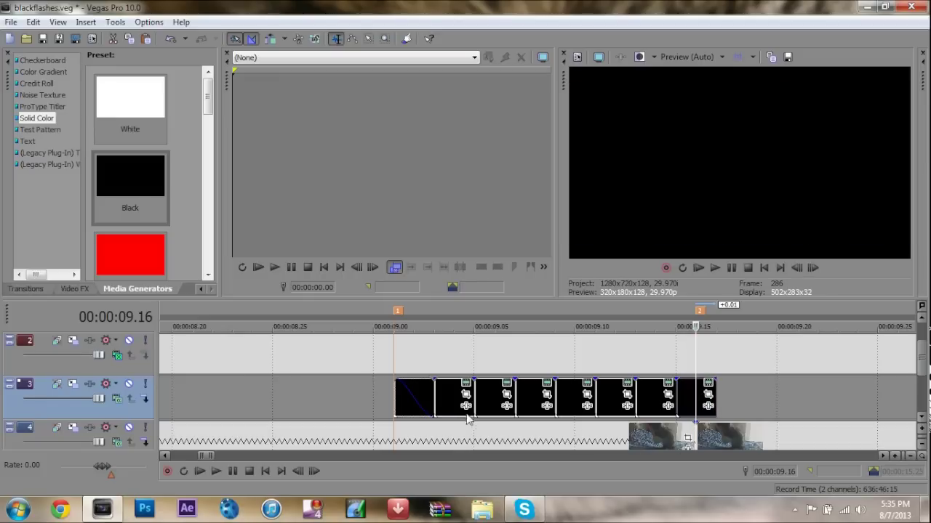
{"action": "mouse_move", "coordinate": [416, 405]}
{"action": "left_mouse_down"}
{"action": "mouse_move", "coordinate": [396, 404]}
{"action": "mouse_move", "coordinate": [435, 409]}
{"action": "mouse_move", "coordinate": [445, 393]}
{"action": "mouse_move", "coordinate": [399, 398]}
{"action": "left_mouse_up"}
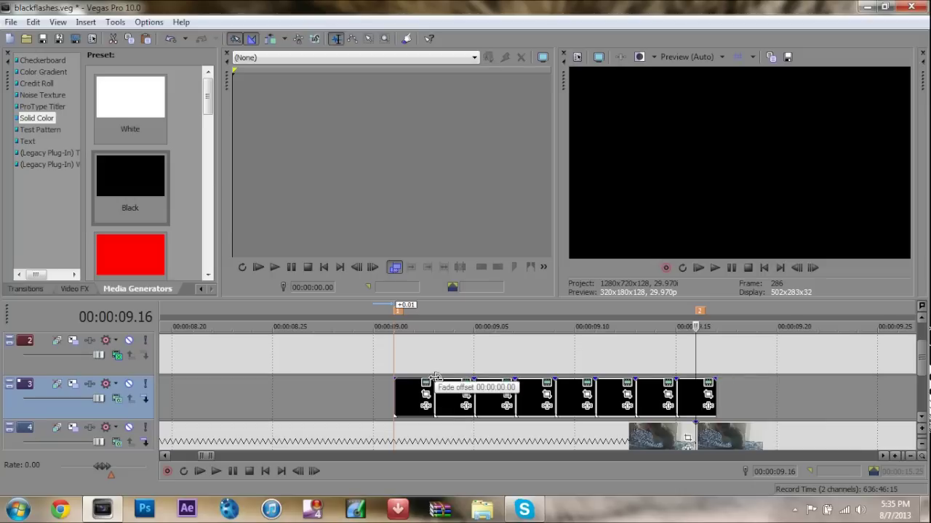
Drag a fade across each of the eight two-frame black pieces, the last one fading out.
{"action": "left_click_drag", "start_coordinate": [435, 376], "coordinate": [473, 377]}
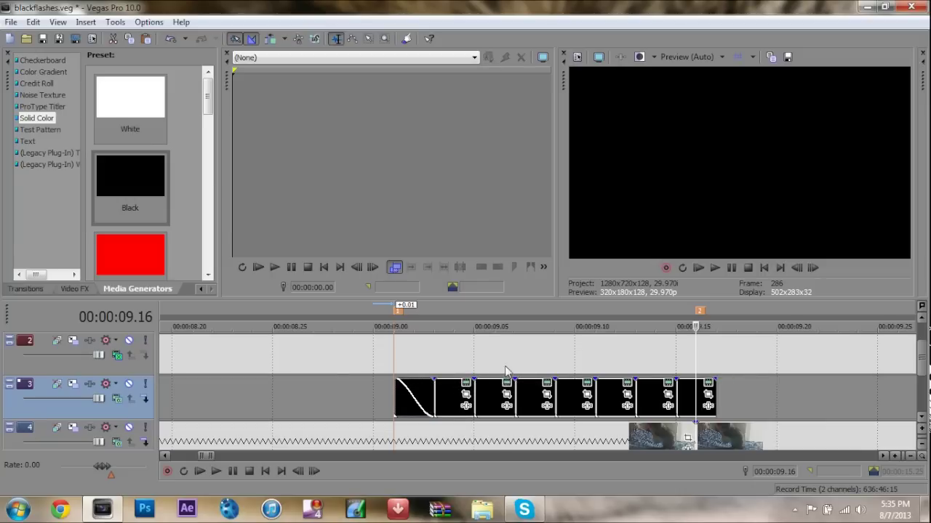
{"action": "left_click_drag", "start_coordinate": [475, 378], "coordinate": [436, 379]}
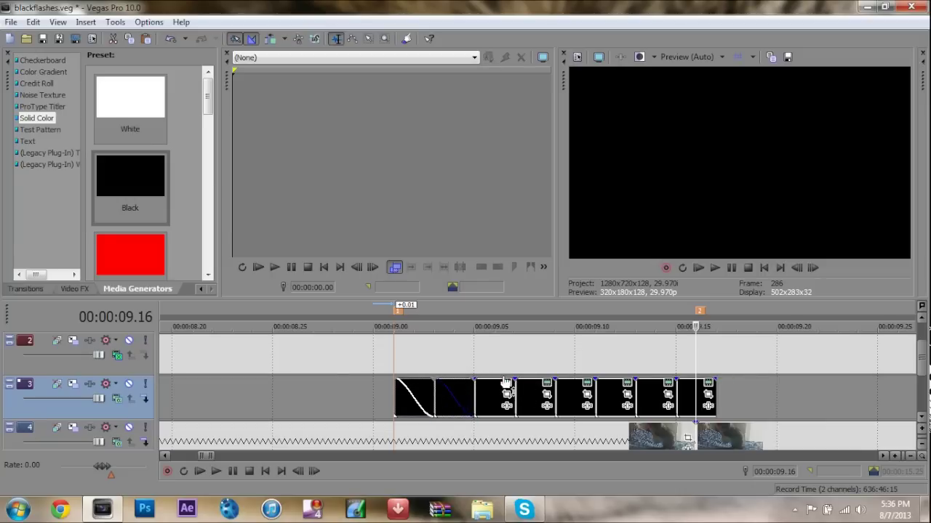
{"action": "mouse_move", "coordinate": [505, 382]}
{"action": "left_mouse_down"}
{"action": "mouse_move", "coordinate": [514, 377]}
{"action": "mouse_move", "coordinate": [475, 378]}
{"action": "left_mouse_up"}
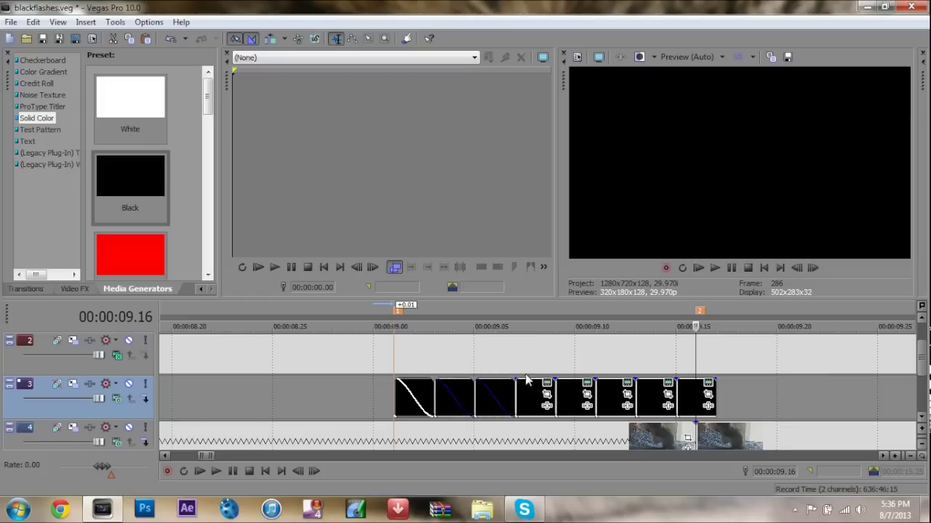
{"action": "left_click_drag", "start_coordinate": [555, 379], "coordinate": [516, 379]}
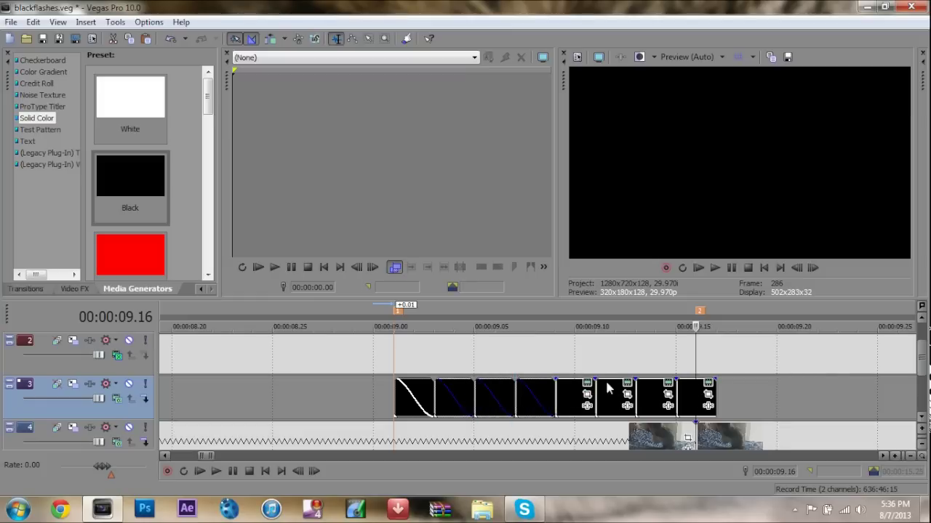
{"action": "left_click_drag", "start_coordinate": [596, 377], "coordinate": [557, 379]}
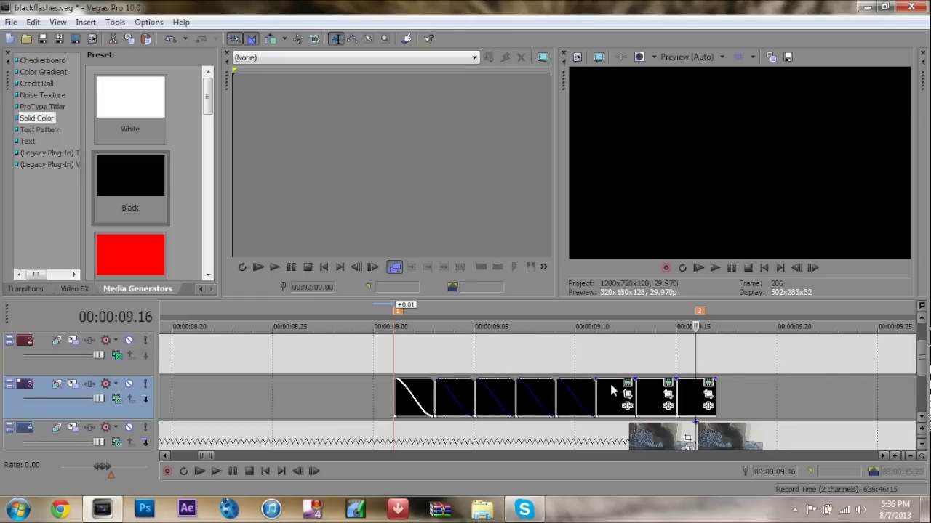
{"action": "left_click_drag", "start_coordinate": [634, 378], "coordinate": [597, 379]}
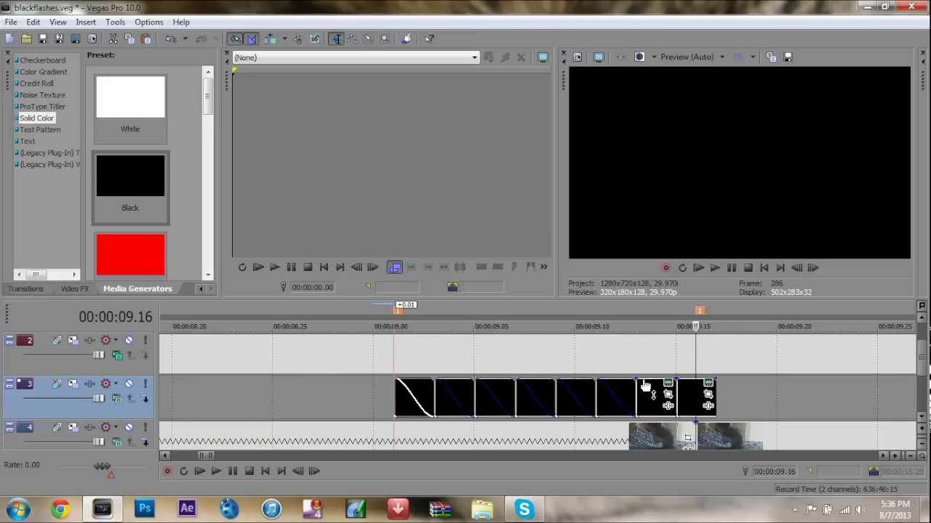
{"action": "left_click_drag", "start_coordinate": [669, 379], "coordinate": [630, 378]}
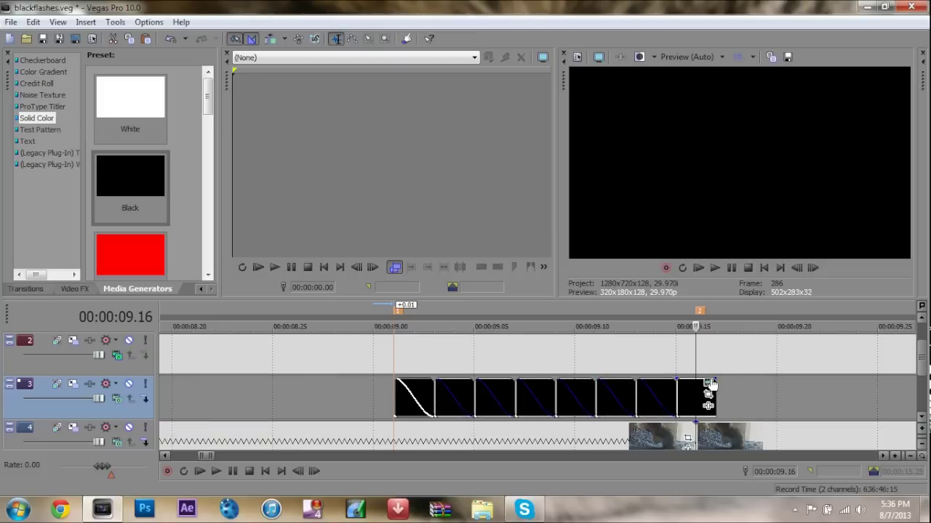
{"action": "left_click_drag", "start_coordinate": [711, 381], "coordinate": [675, 379]}
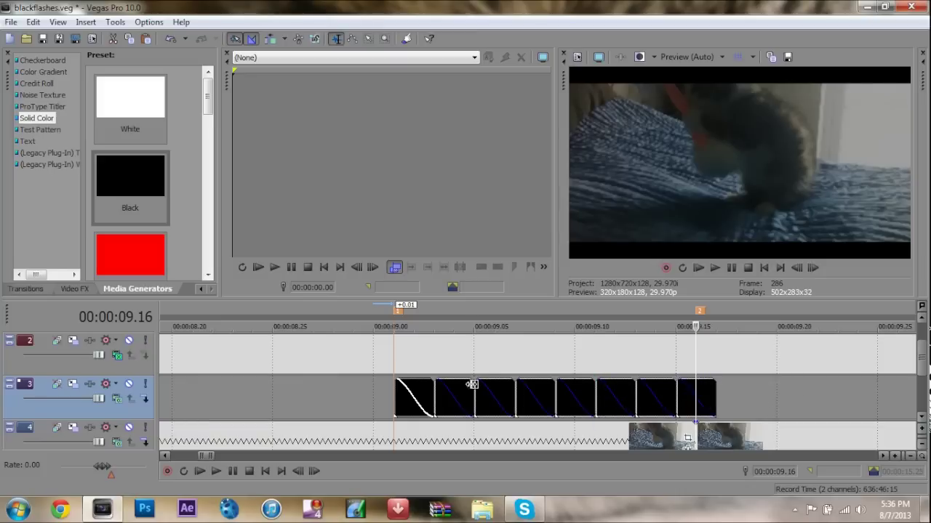
{"action": "left_click", "coordinate": [397, 398]}
{"action": "left_click", "coordinate": [812, 268]}
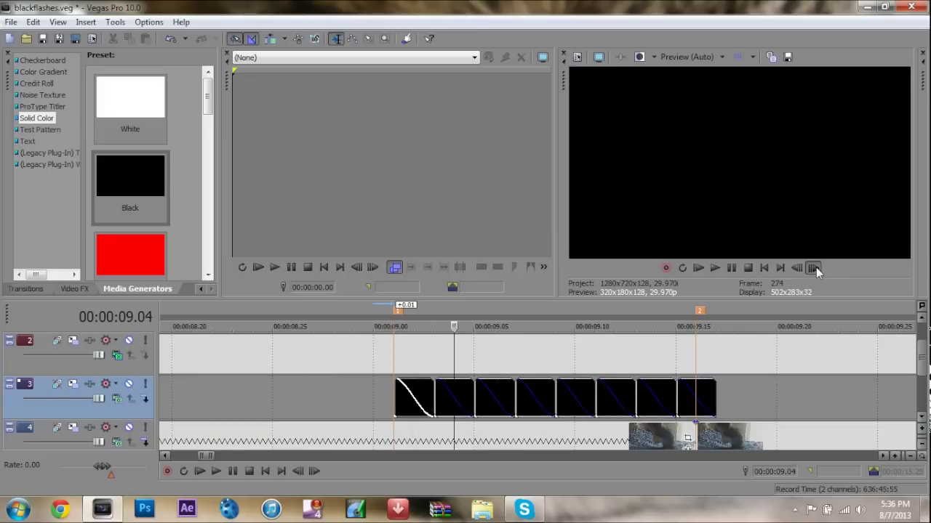
{"action": "left_click", "coordinate": [800, 269]}
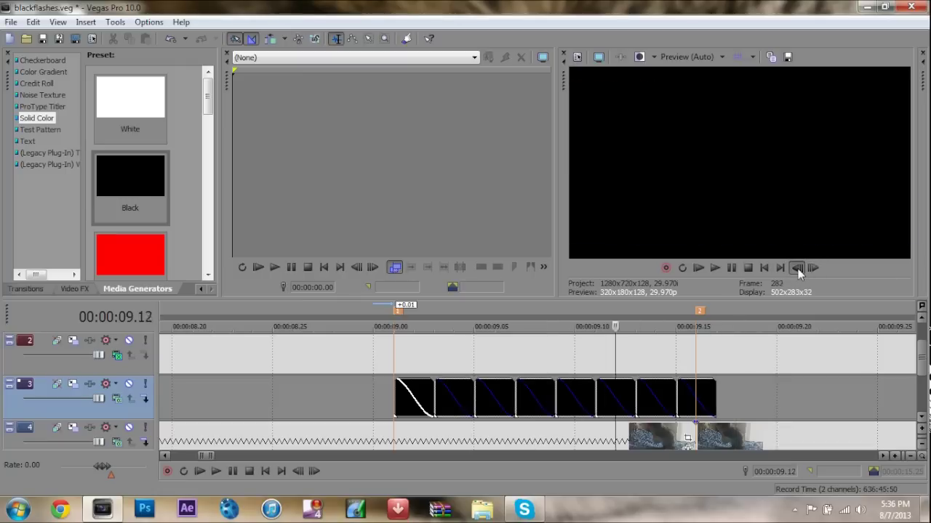
{"action": "left_click", "coordinate": [812, 269]}
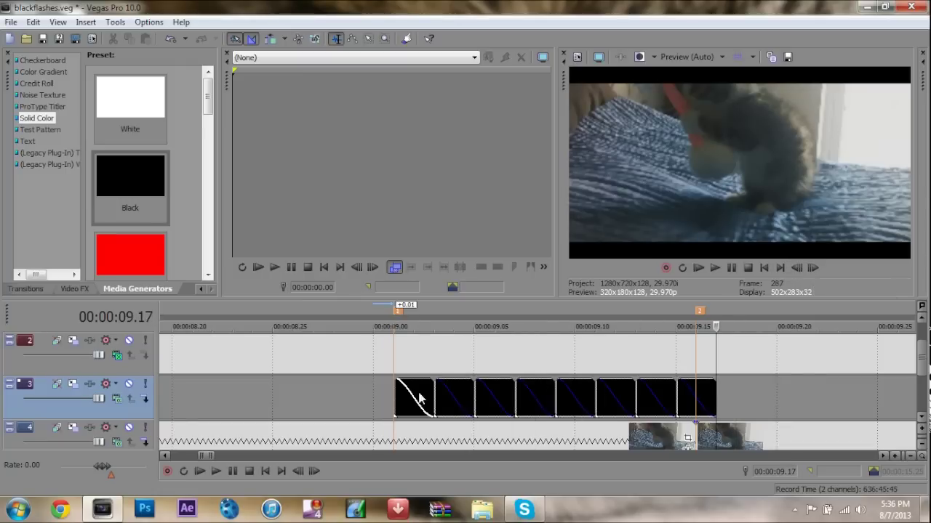
{"action": "left_click_drag", "start_coordinate": [211, 454], "coordinate": [195, 456]}
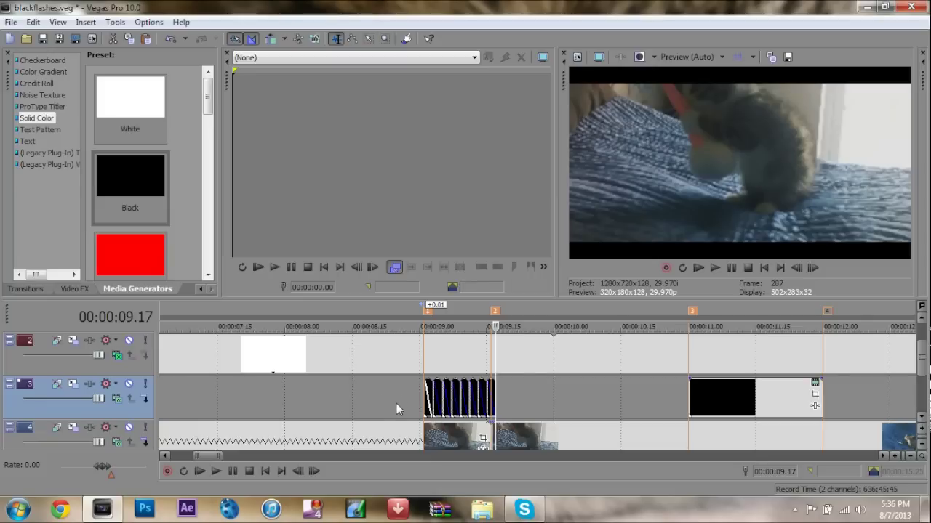
Set a time range over the white events on track 2 and play briefly from 8.12.
{"action": "left_click_drag", "start_coordinate": [330, 361], "coordinate": [587, 363]}
{"action": "double_click", "coordinate": [358, 359]}
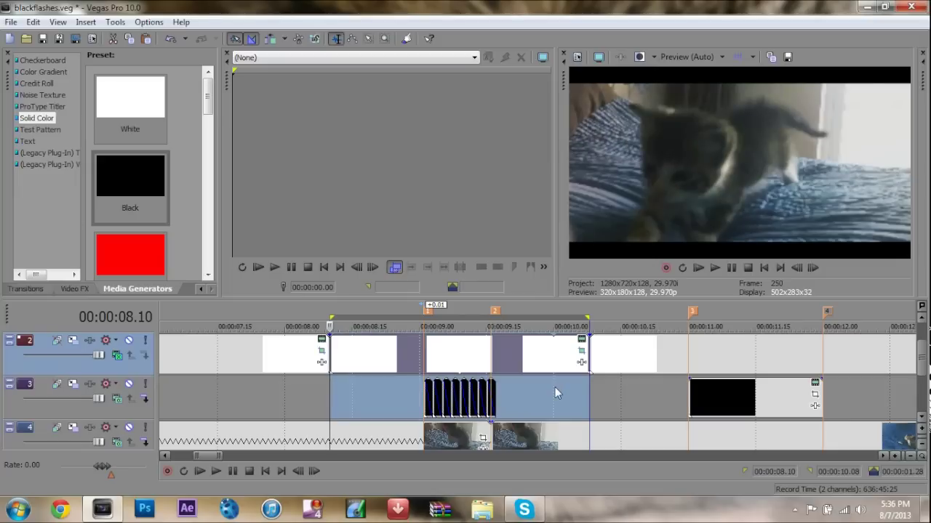
{"action": "key", "text": "shift+Home"}
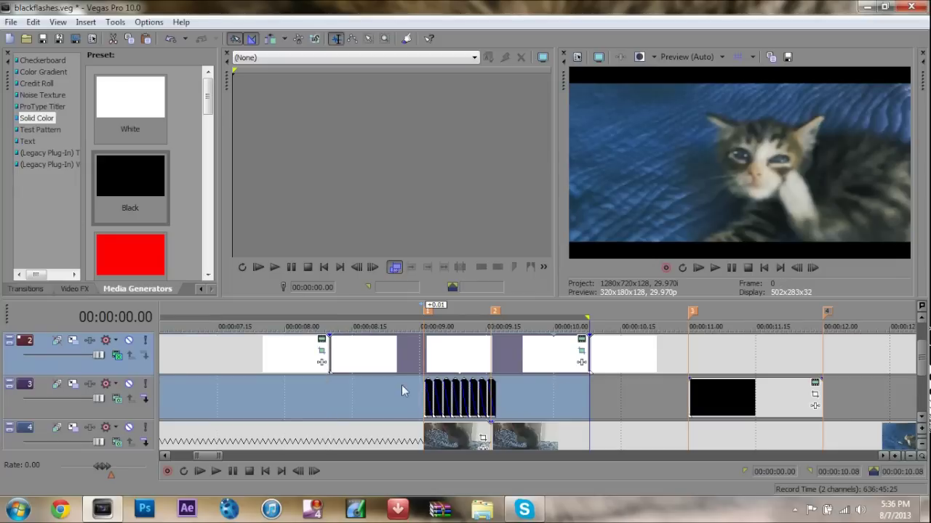
{"action": "left_click", "coordinate": [338, 388]}
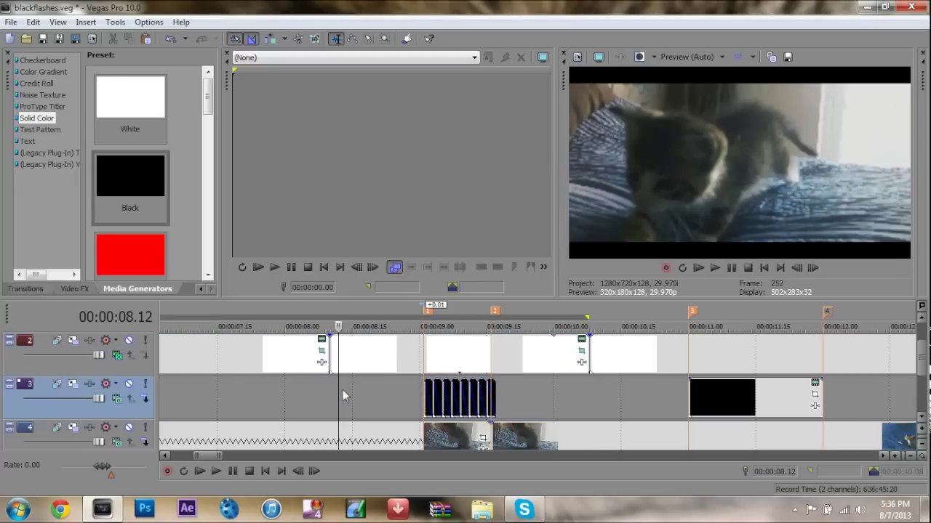
{"action": "key", "text": "shift+space"}
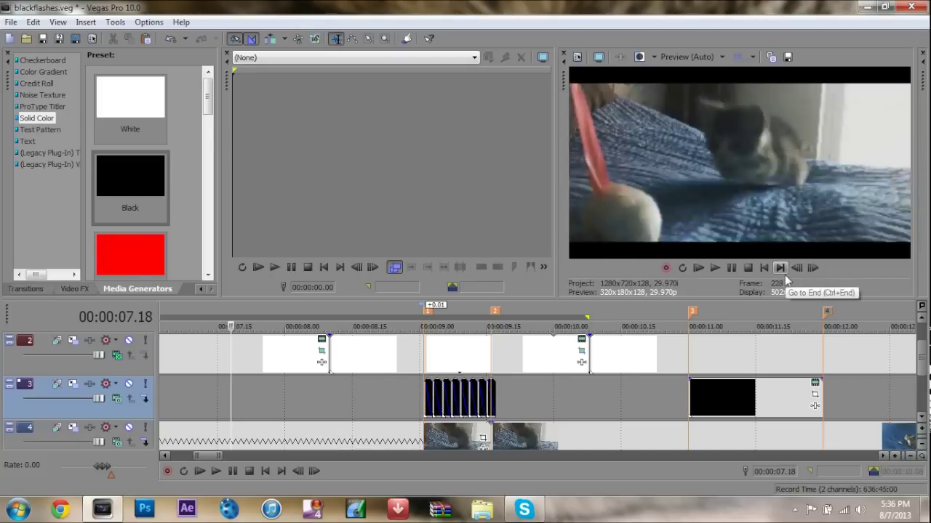
{"action": "key", "text": "space"}
Replay the flashes from 8.10 several times to check them over the kitten footage.
{"action": "left_click", "coordinate": [329, 401]}
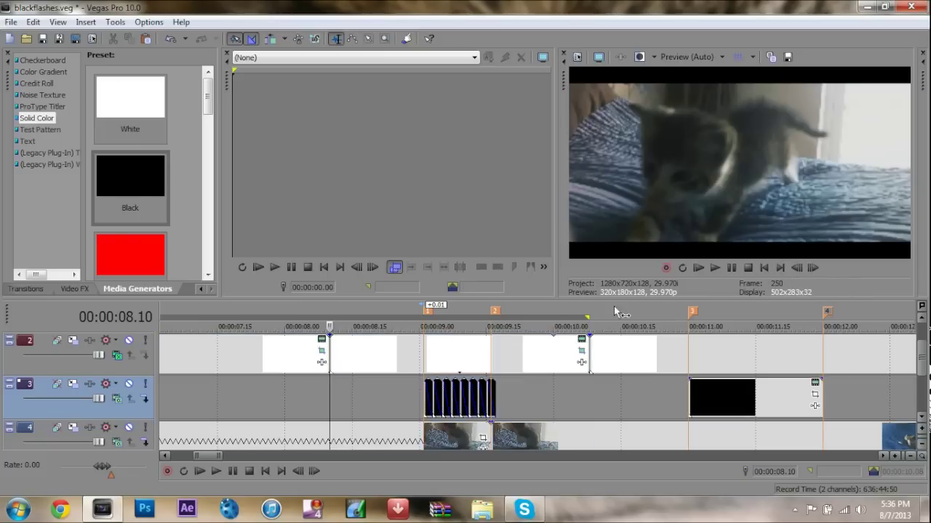
{"action": "left_click", "coordinate": [715, 268]}
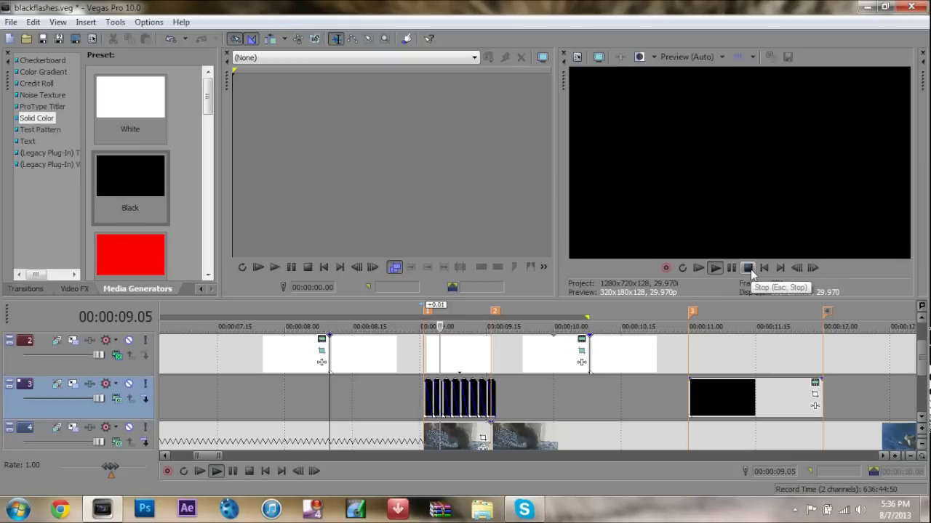
{"action": "left_click", "coordinate": [731, 268]}
{"action": "left_click", "coordinate": [731, 268]}
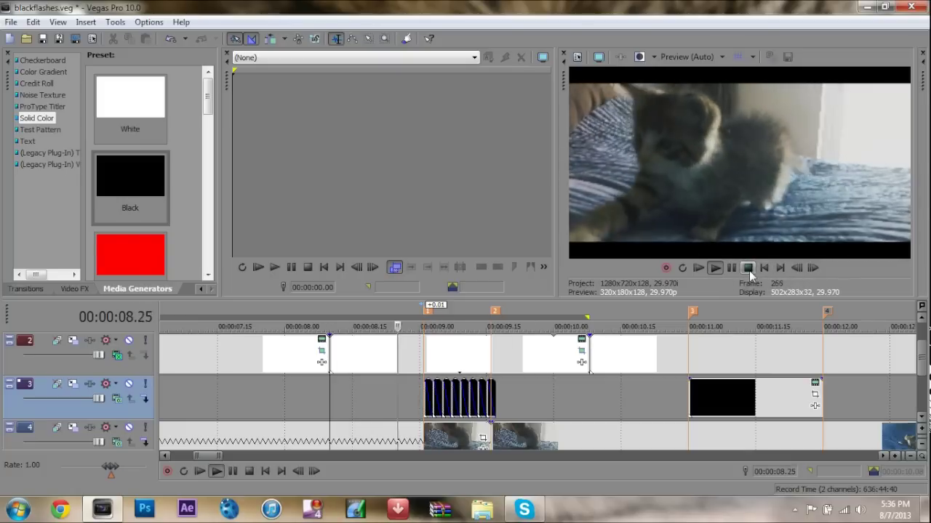
{"action": "left_click", "coordinate": [748, 269]}
{"action": "left_click", "coordinate": [719, 269]}
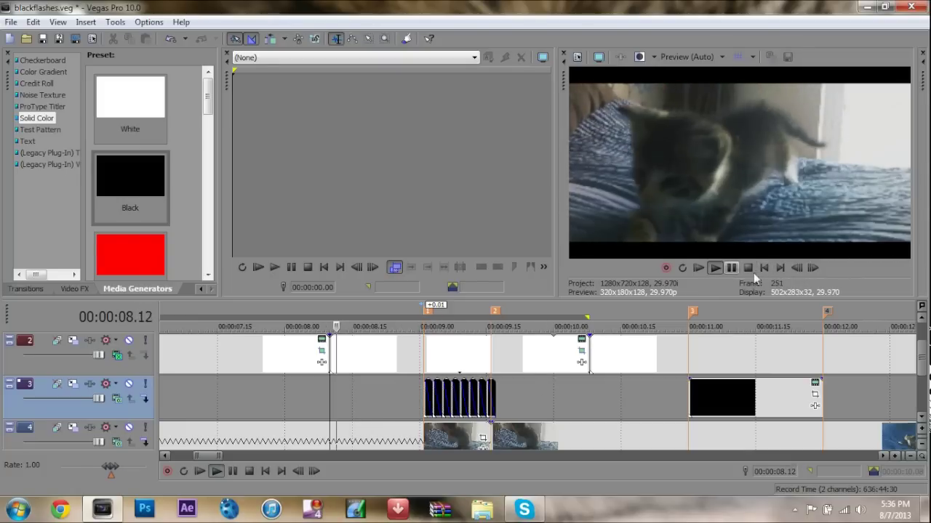
{"action": "left_click", "coordinate": [747, 268]}
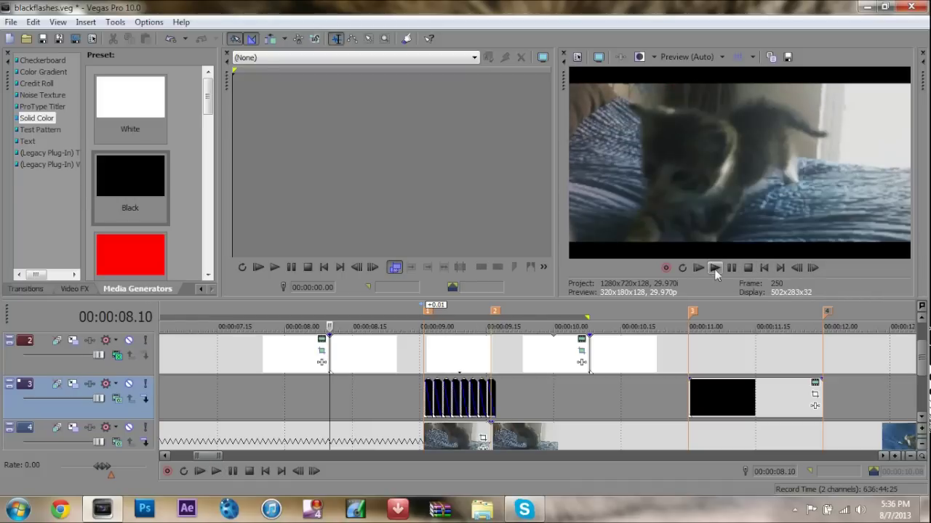
{"action": "left_click", "coordinate": [715, 268]}
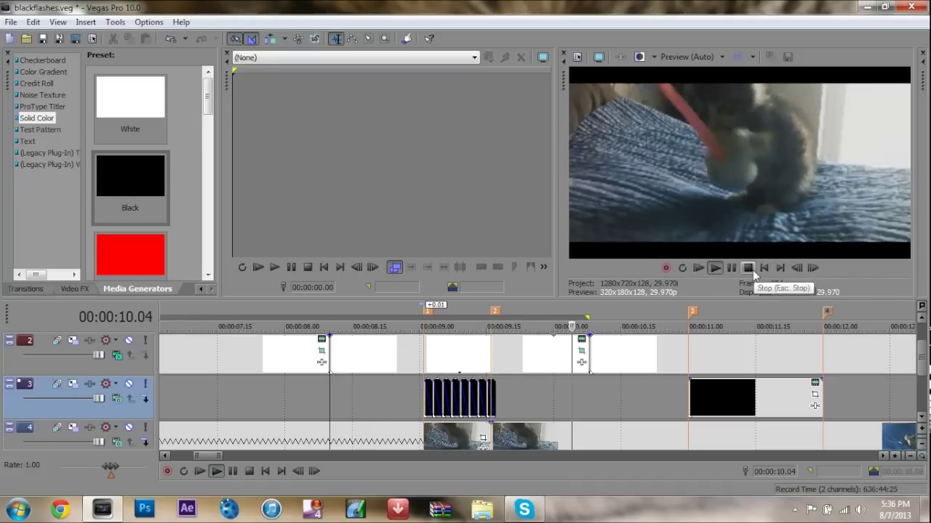
{"action": "left_click", "coordinate": [747, 269]}
{"action": "left_click", "coordinate": [715, 268]}
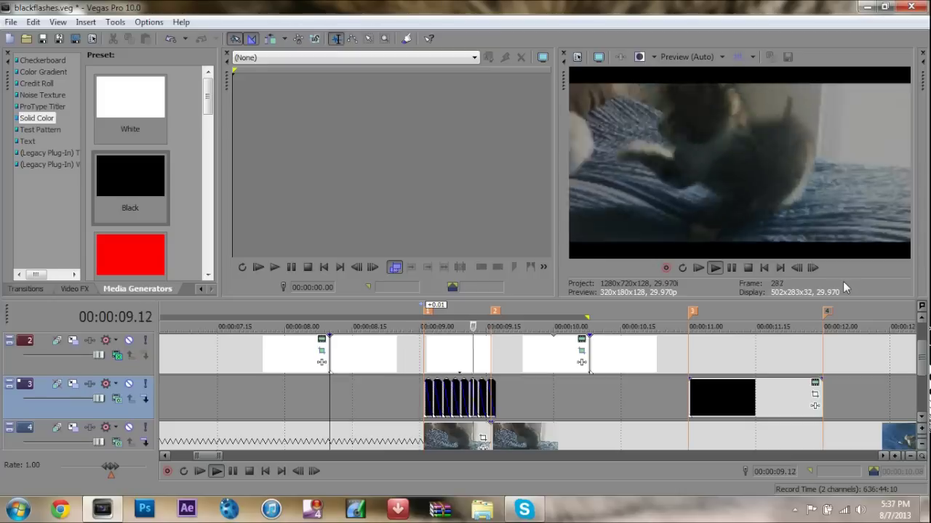
{"action": "left_click", "coordinate": [748, 268]}
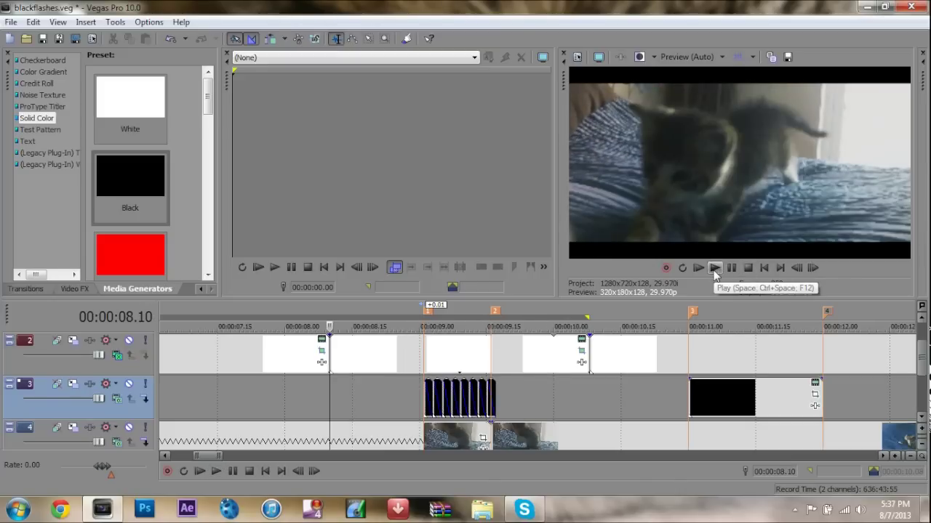
{"action": "left_click", "coordinate": [713, 268]}
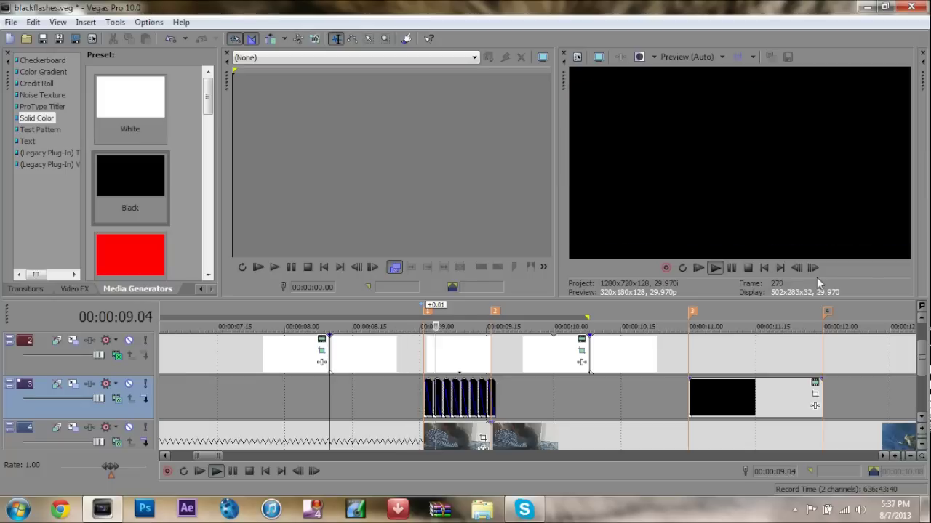
{"action": "left_click", "coordinate": [748, 268]}
{"action": "left_click", "coordinate": [714, 268]}
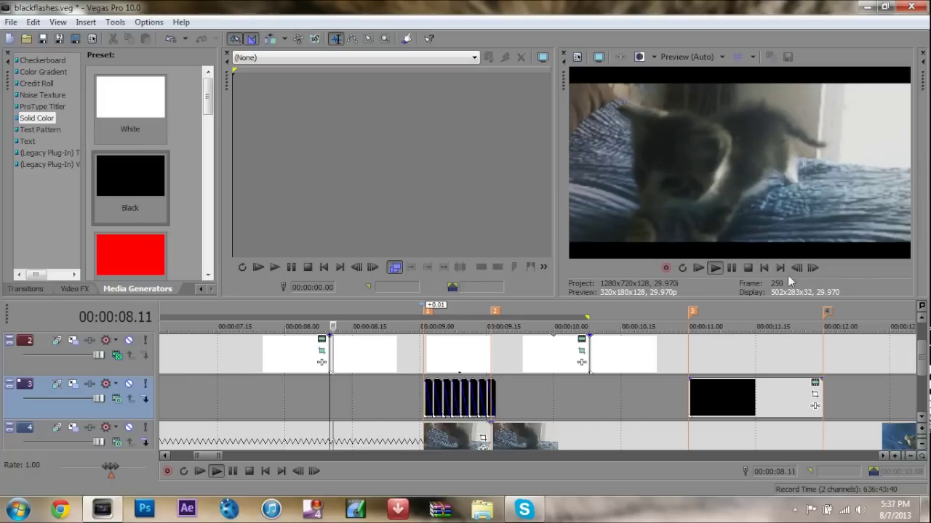
{"action": "left_click", "coordinate": [748, 268]}
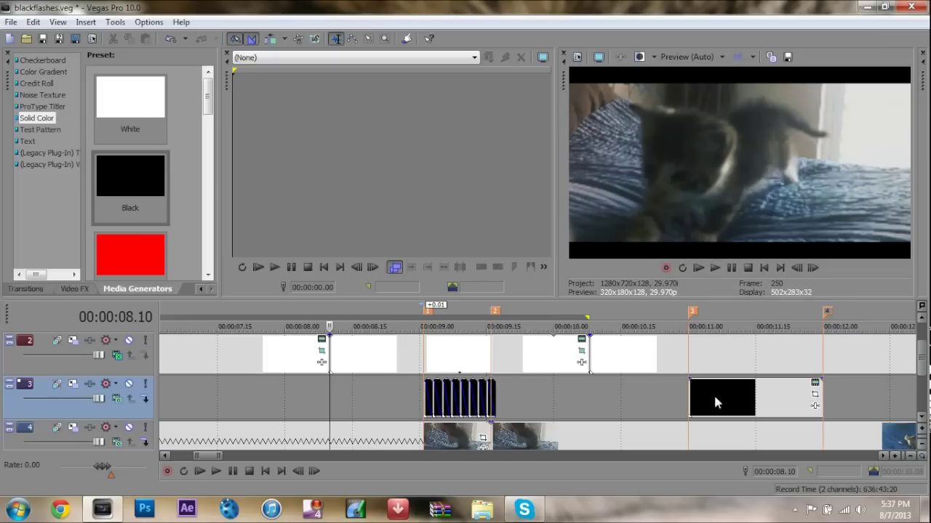
Split the black flash starting at 11 seconds into two-frame pieces, ending at 11.28.
{"action": "left_click", "coordinate": [692, 398]}
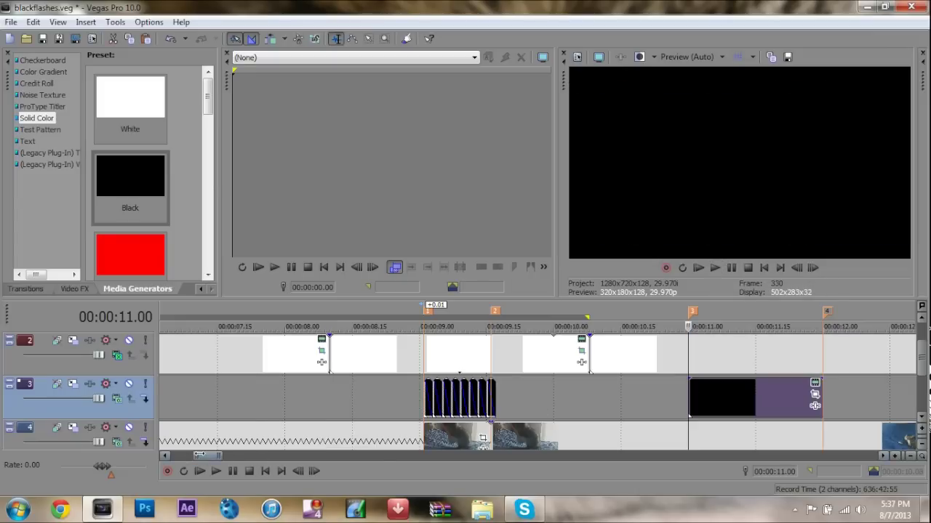
{"action": "scroll", "coordinate": [692, 398], "scroll_direction": "up", "scroll_amount": 4}
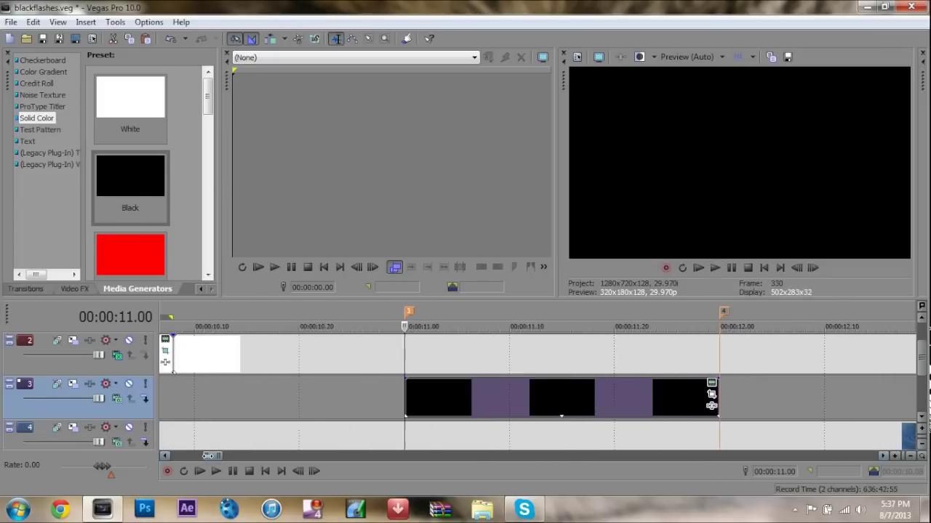
{"action": "scroll", "coordinate": [384, 393], "scroll_direction": "up", "scroll_amount": 1}
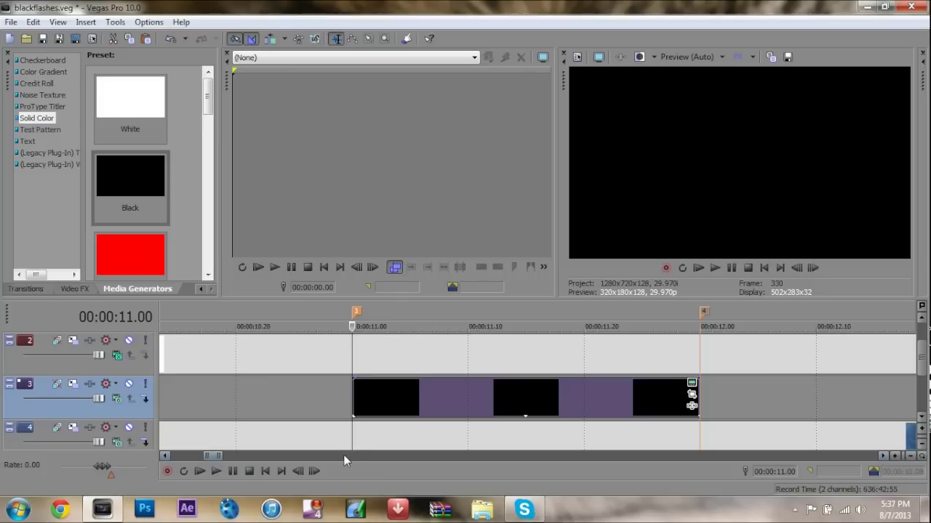
{"action": "left_click", "coordinate": [813, 268]}
{"action": "left_click", "coordinate": [813, 268]}
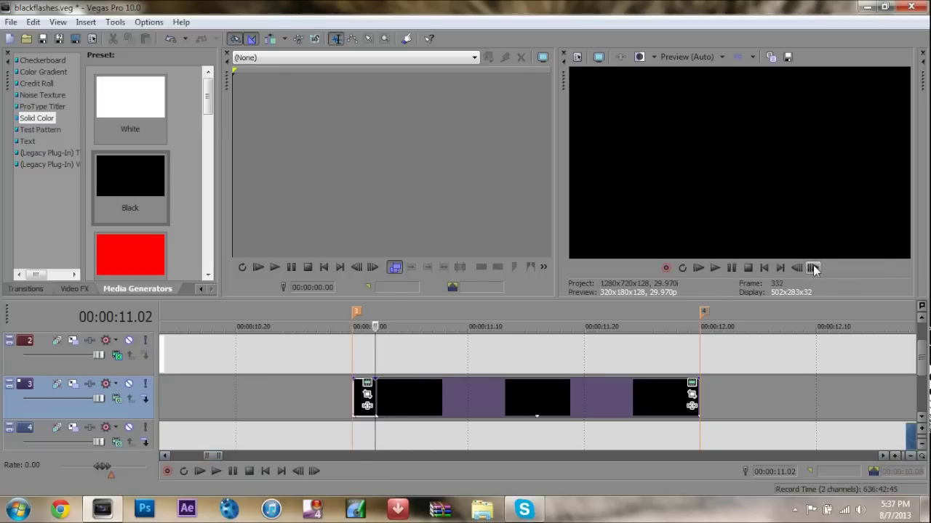
{"action": "key", "text": "s"}
{"action": "left_click", "coordinate": [813, 269]}
{"action": "key", "text": "s"}
{"action": "left_click", "coordinate": [813, 268]}
{"action": "key", "text": "s"}
{"action": "left_click", "coordinate": [813, 269]}
{"action": "key", "text": "s"}
{"action": "left_click", "coordinate": [812, 268]}
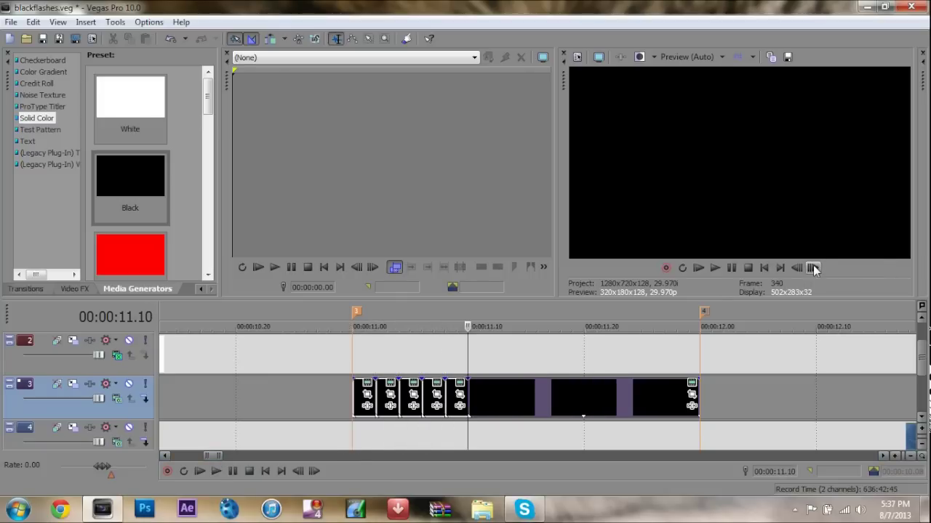
{"action": "double_click", "coordinate": [813, 268]}
{"action": "key", "text": "s"}
{"action": "double_click", "coordinate": [813, 268]}
{"action": "key", "text": "s"}
{"action": "double_click", "coordinate": [813, 268]}
{"action": "key", "text": "s"}
{"action": "double_click", "coordinate": [813, 268]}
{"action": "key", "text": "s"}
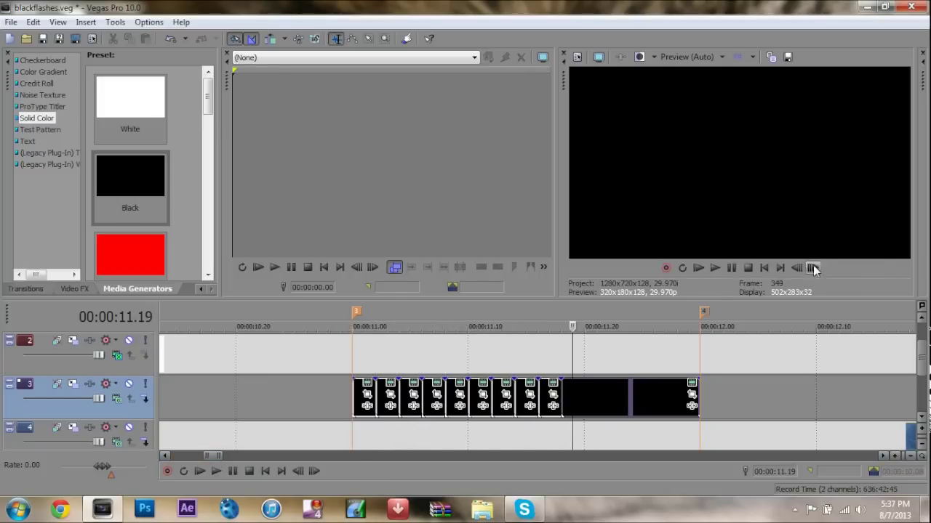
{"action": "key", "text": "s"}
{"action": "double_click", "coordinate": [812, 268]}
{"action": "key", "text": "s"}
{"action": "double_click", "coordinate": [813, 268]}
{"action": "key", "text": "s"}
{"action": "double_click", "coordinate": [813, 269]}
{"action": "key", "text": "s"}
{"action": "double_click", "coordinate": [813, 269]}
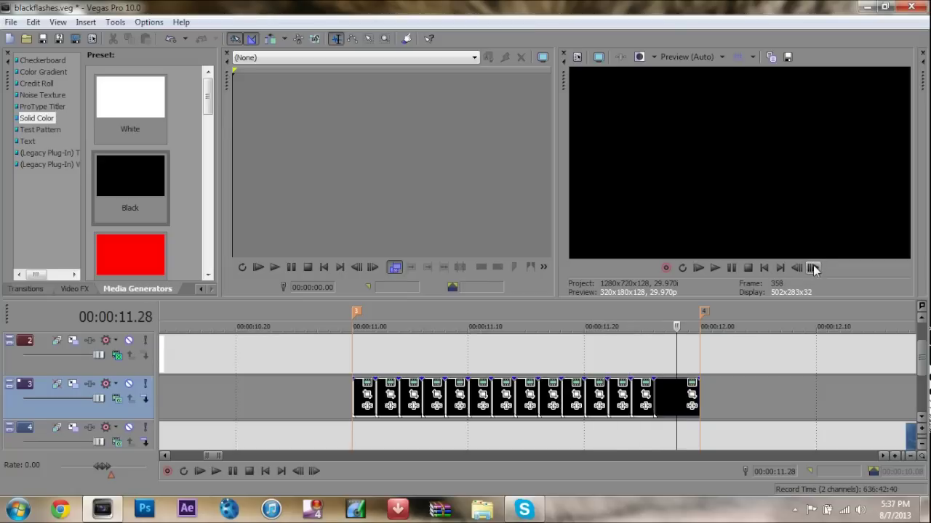
{"action": "key", "text": "s"}
Add a fade-out to each of the two-frame black pieces.
{"action": "left_click_drag", "start_coordinate": [376, 377], "coordinate": [398, 378]}
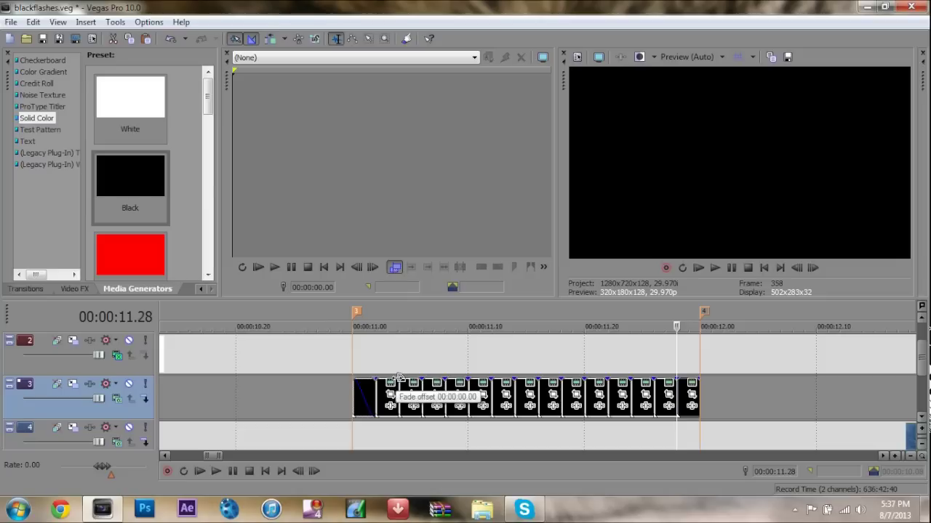
{"action": "left_click_drag", "start_coordinate": [399, 378], "coordinate": [563, 383]}
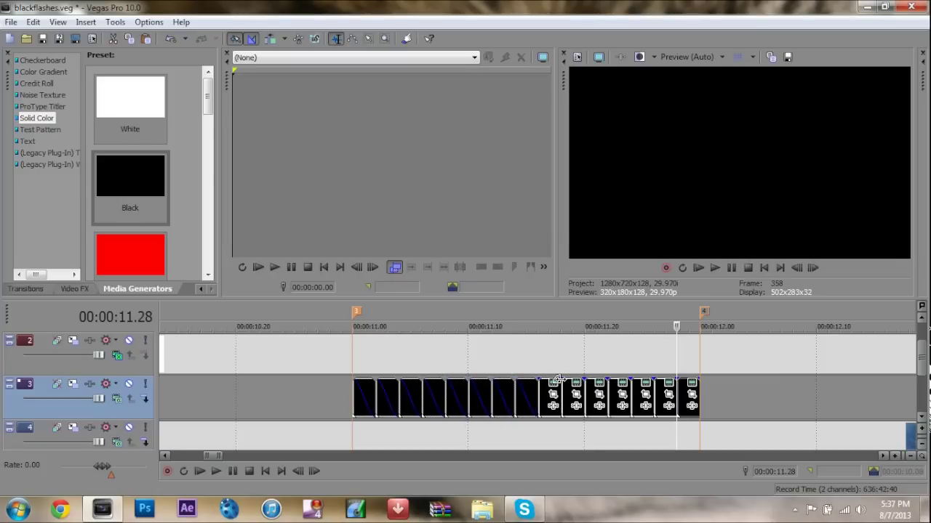
{"action": "left_click_drag", "start_coordinate": [562, 376], "coordinate": [675, 381]}
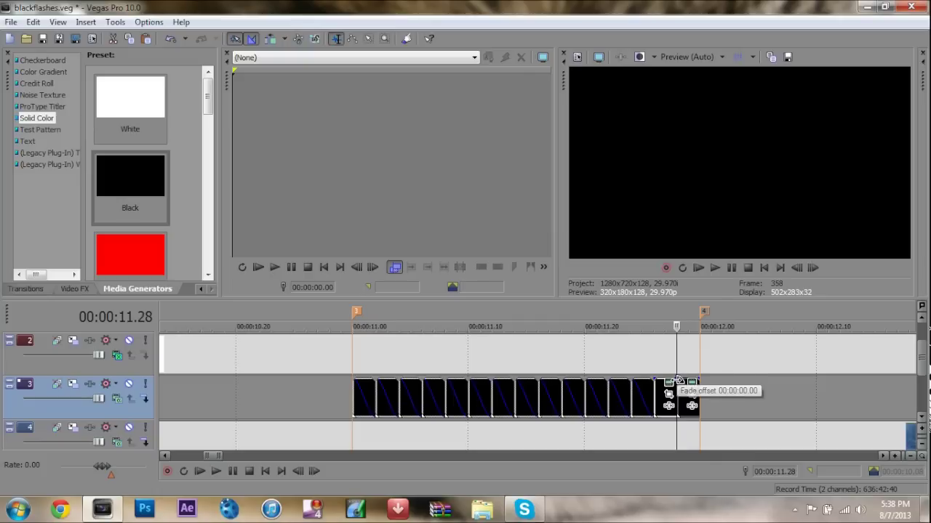
{"action": "left_click_drag", "start_coordinate": [695, 378], "coordinate": [691, 377]}
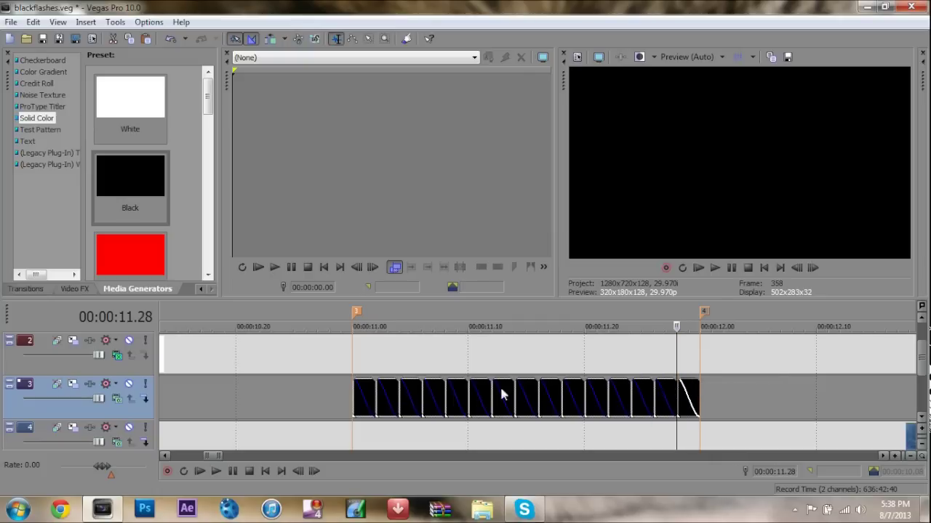
{"action": "key", "text": "ctrl+z"}
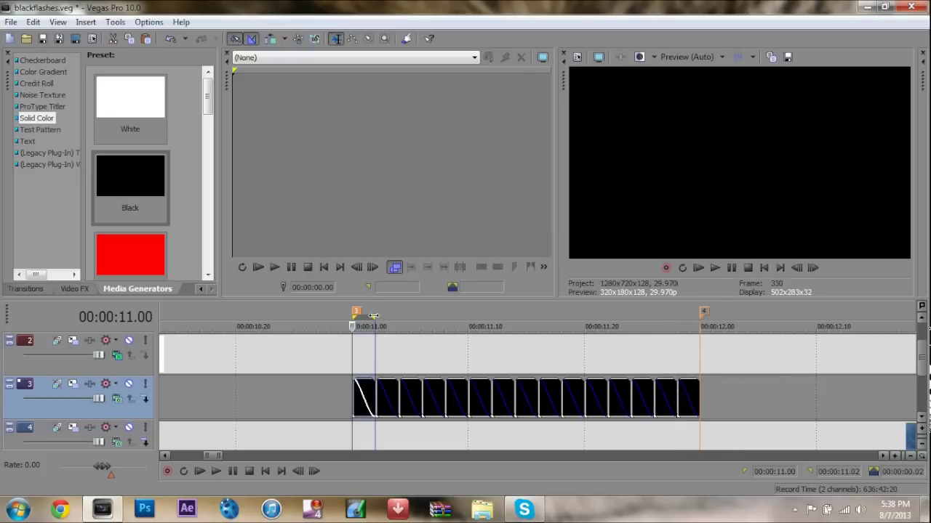
{"action": "left_click_drag", "start_coordinate": [353, 354], "coordinate": [713, 353]}
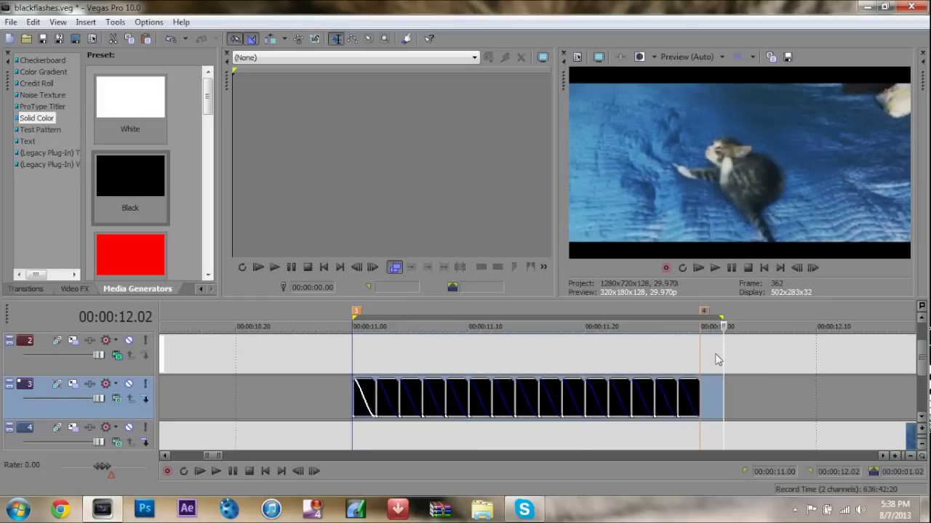
{"action": "key", "text": "space"}
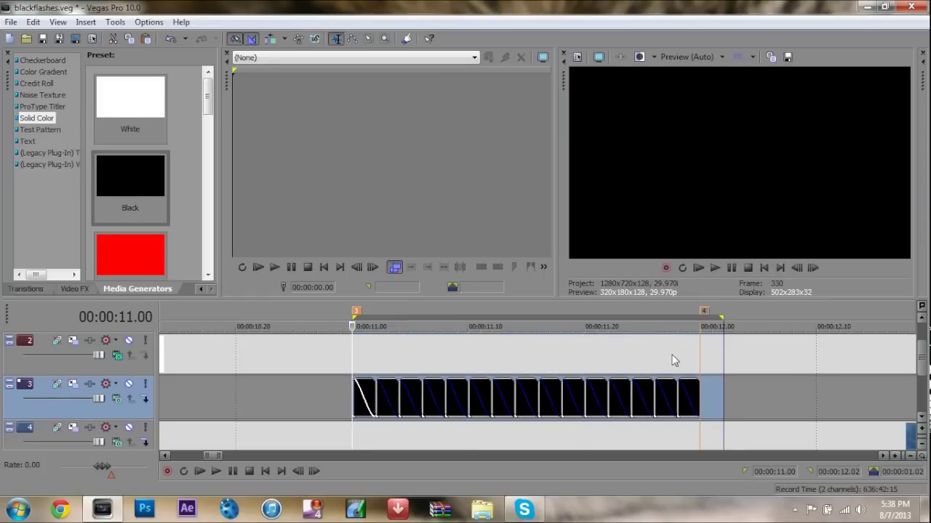
{"action": "left_click", "coordinate": [717, 267]}
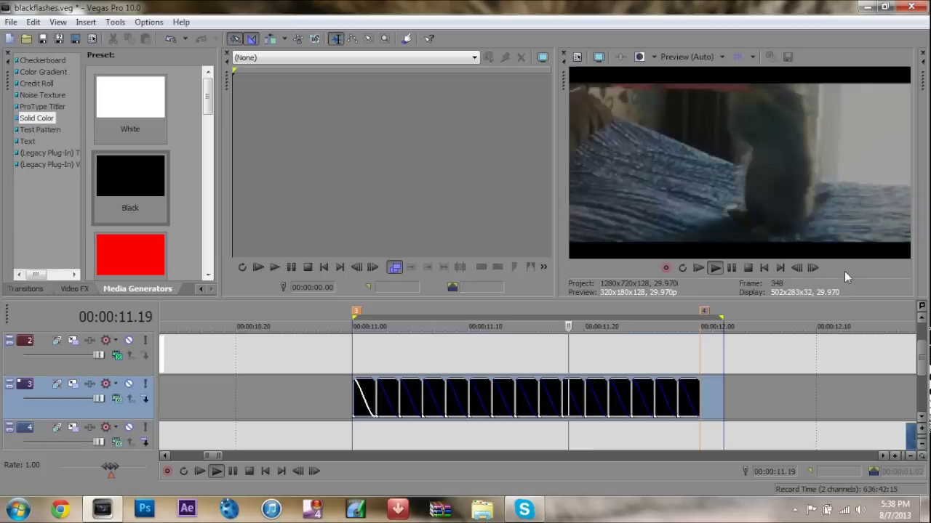
{"action": "left_click", "coordinate": [305, 396]}
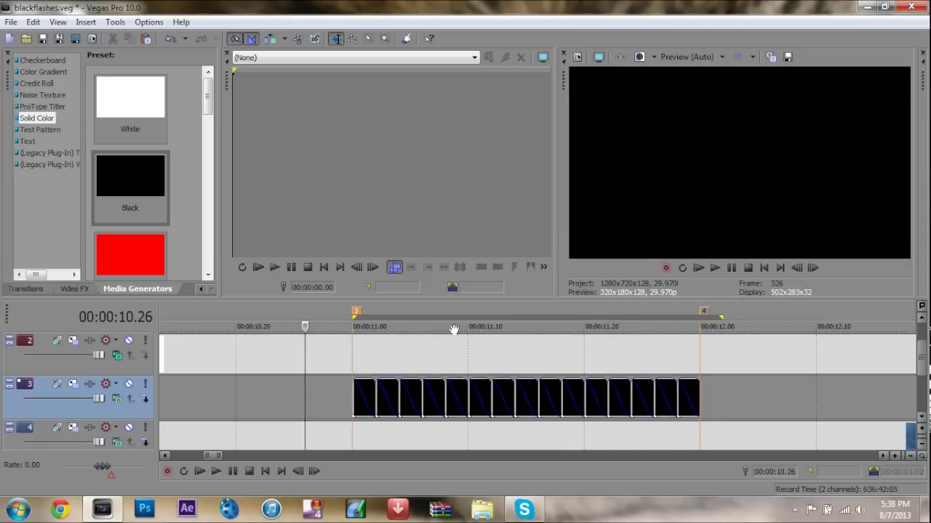
{"action": "left_click", "coordinate": [715, 268]}
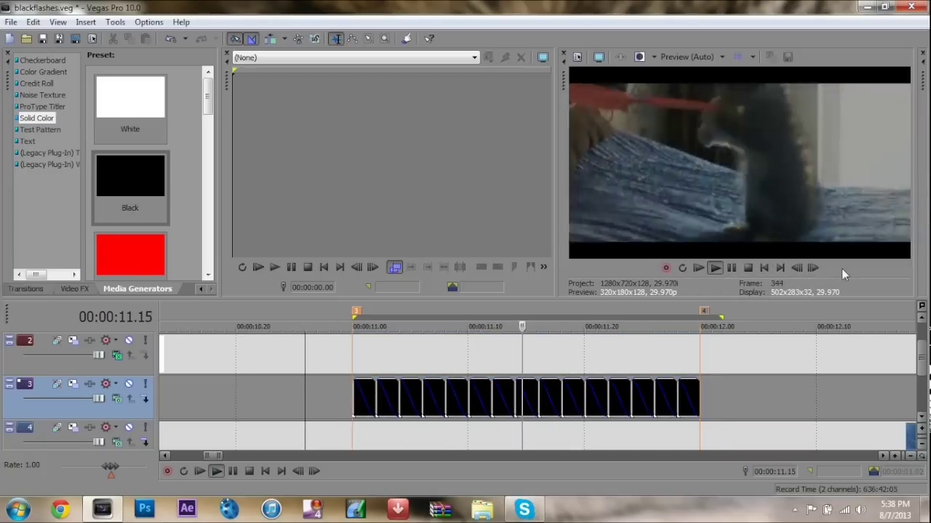
{"action": "left_click", "coordinate": [748, 269]}
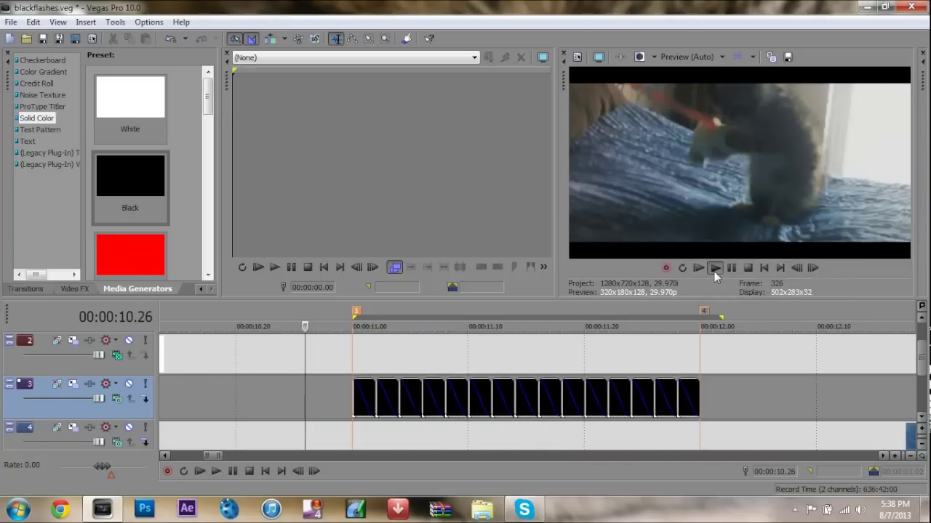
{"action": "left_click", "coordinate": [716, 267]}
{"action": "left_click", "coordinate": [748, 269]}
{"action": "left_click", "coordinate": [715, 268]}
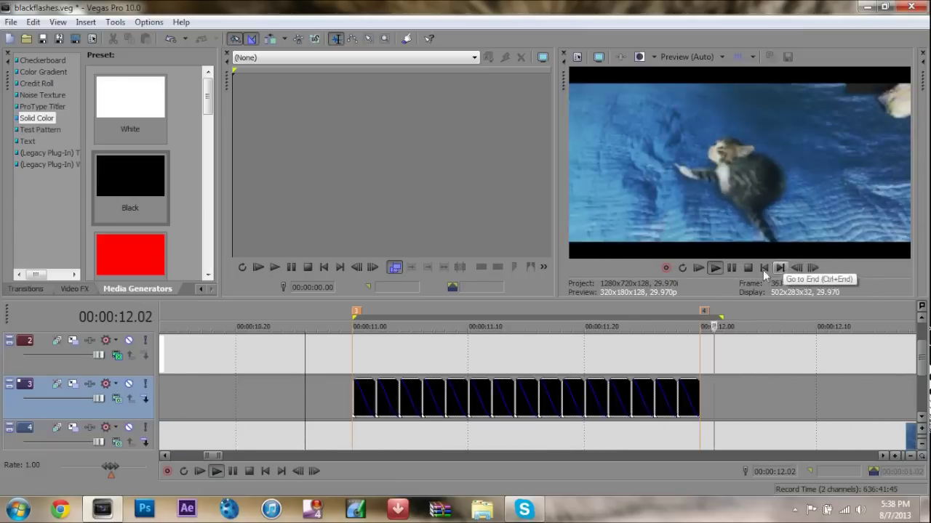
{"action": "left_click", "coordinate": [748, 269]}
{"action": "left_click", "coordinate": [716, 268]}
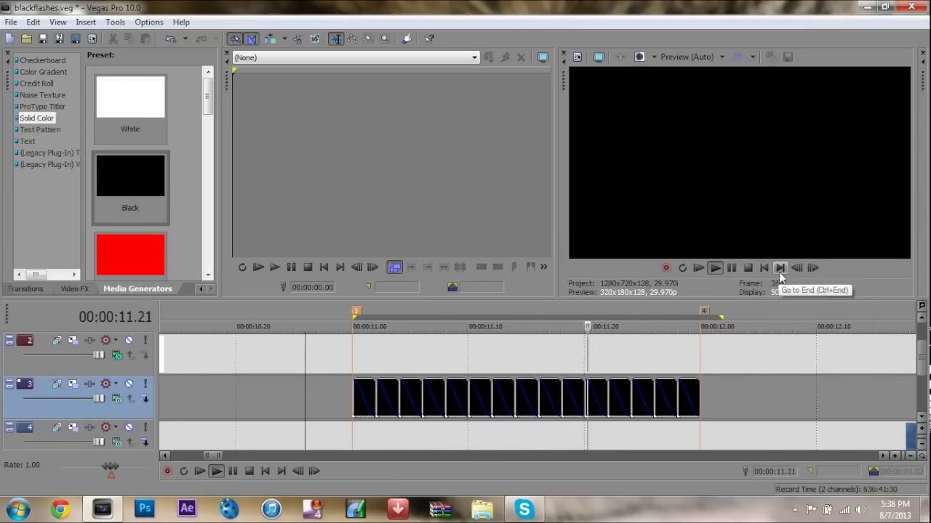
{"action": "left_click", "coordinate": [747, 268]}
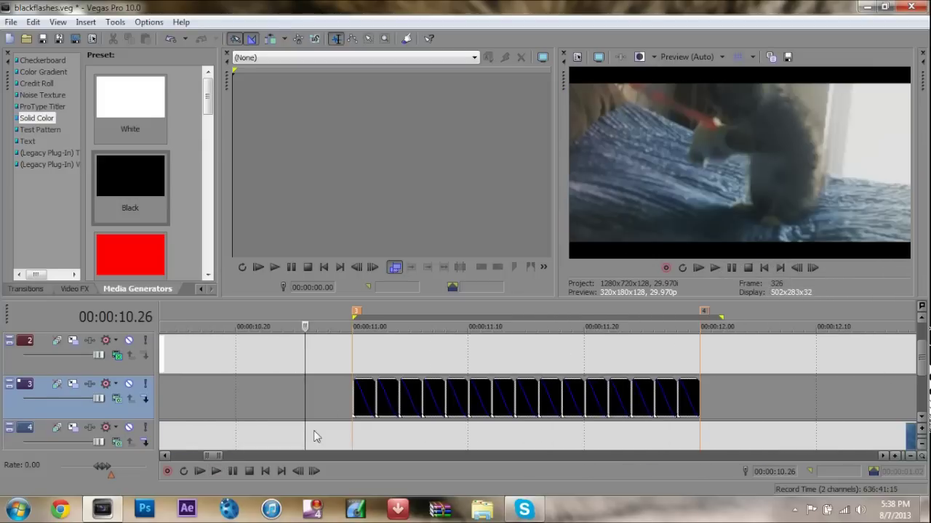
{"action": "left_click_drag", "start_coordinate": [223, 455], "coordinate": [221, 454]}
Scrub to the start of the flashes and lower track 3's opacity to about 62%.
{"action": "left_click", "coordinate": [466, 393]}
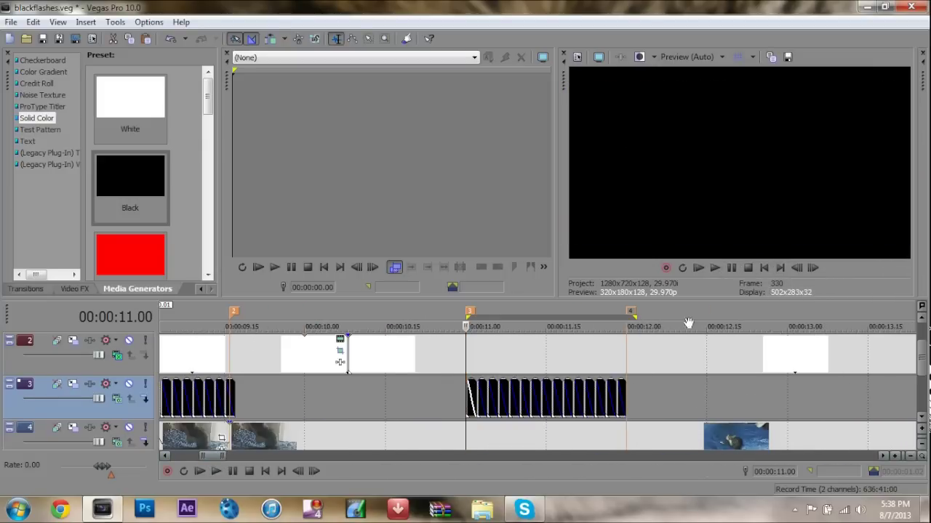
{"action": "left_click", "coordinate": [817, 268]}
{"action": "left_click_drag", "start_coordinate": [819, 268], "coordinate": [819, 268]}
{"action": "left_click_drag", "start_coordinate": [98, 398], "coordinate": [67, 399]}
{"action": "left_click", "coordinate": [434, 408]}
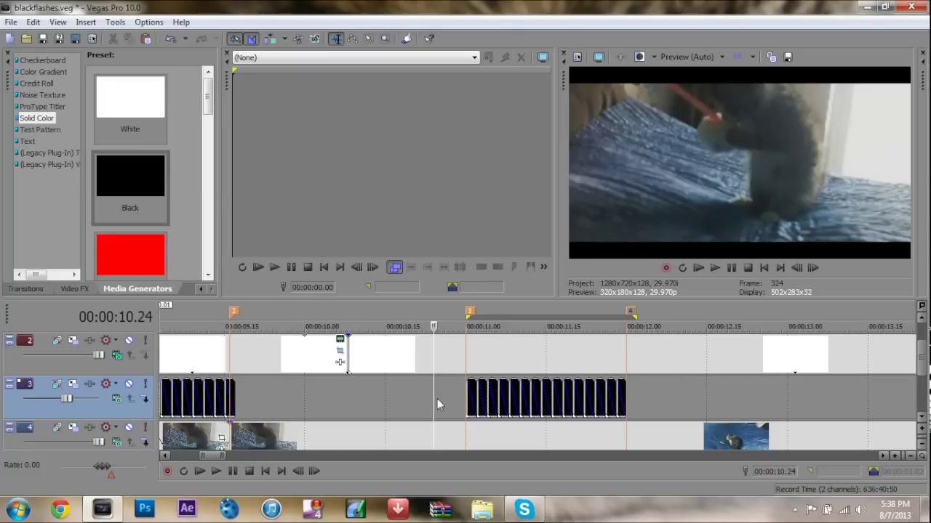
Play back from 10.24 to check the dimmer black flashes.
{"action": "left_click", "coordinate": [715, 269]}
{"action": "key", "text": "space"}
{"action": "left_click", "coordinate": [716, 270]}
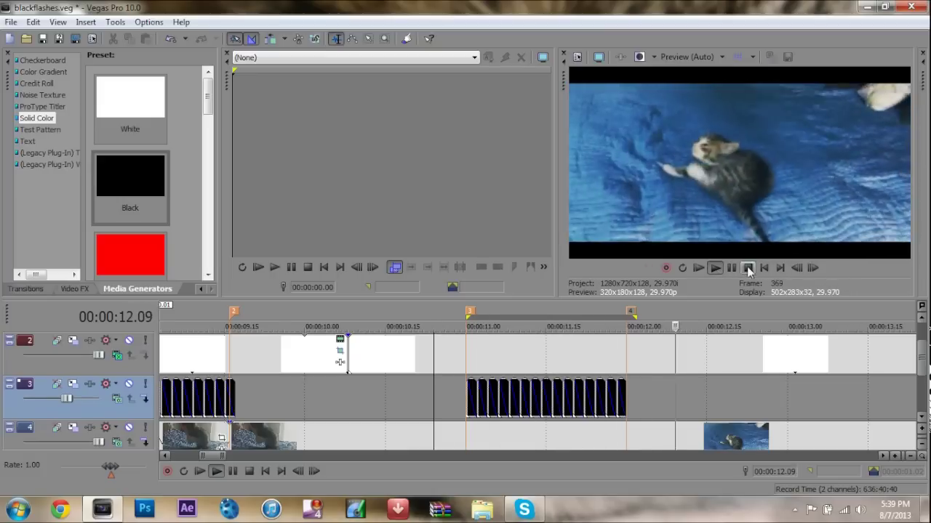
{"action": "left_click", "coordinate": [715, 270]}
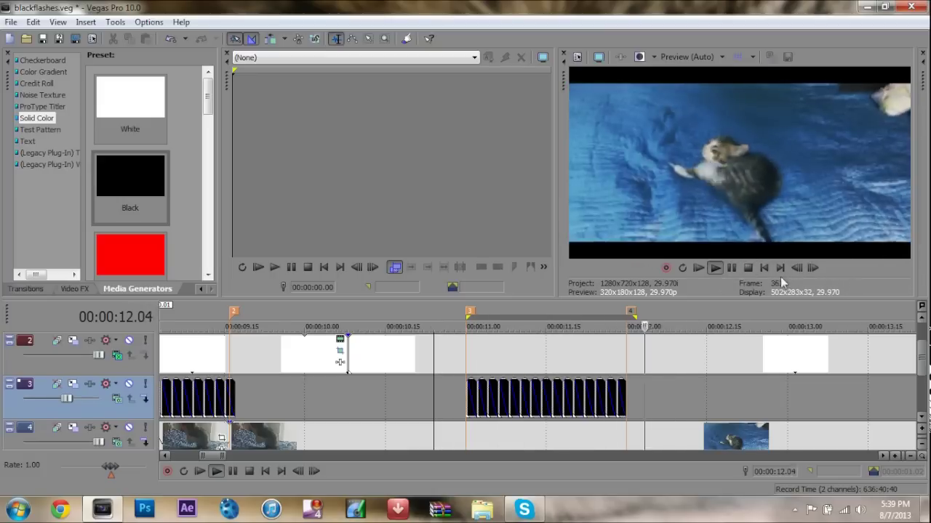
{"action": "left_click", "coordinate": [715, 268]}
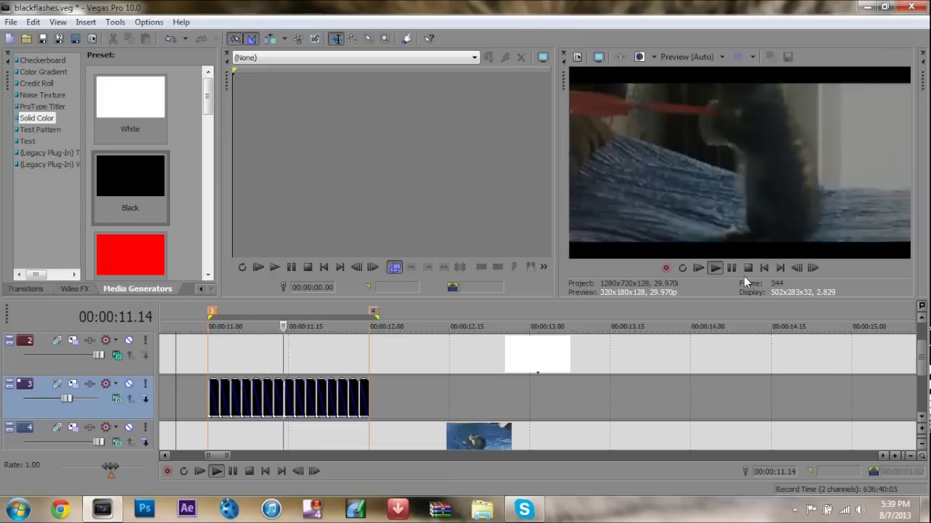
{"action": "left_click", "coordinate": [747, 268]}
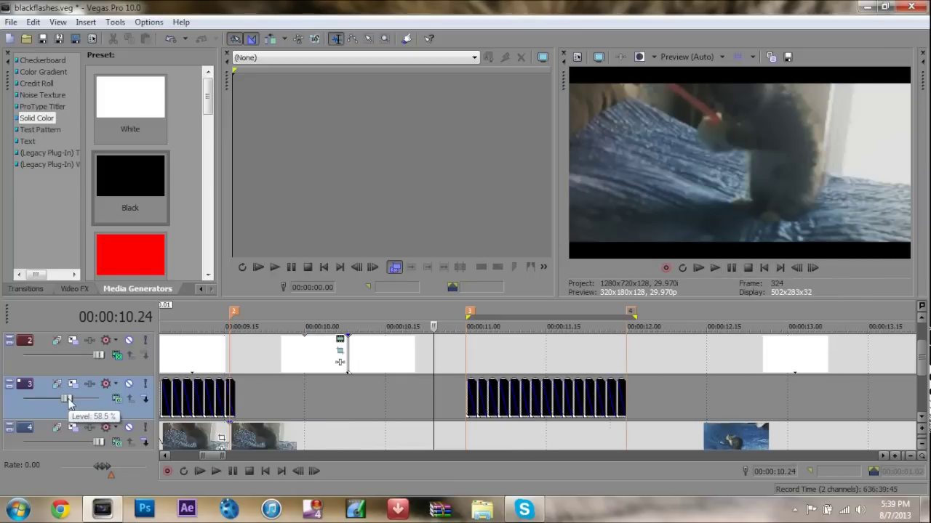
Raise track 3's opacity slightly and replay the flashes from 10.24.
{"action": "left_click_drag", "start_coordinate": [67, 399], "coordinate": [80, 399]}
{"action": "left_click", "coordinate": [715, 268]}
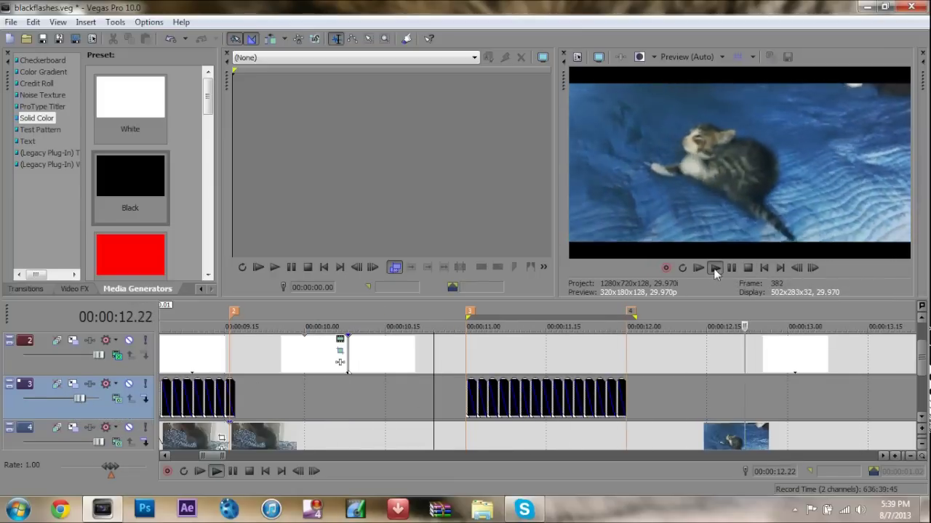
{"action": "left_click", "coordinate": [715, 268]}
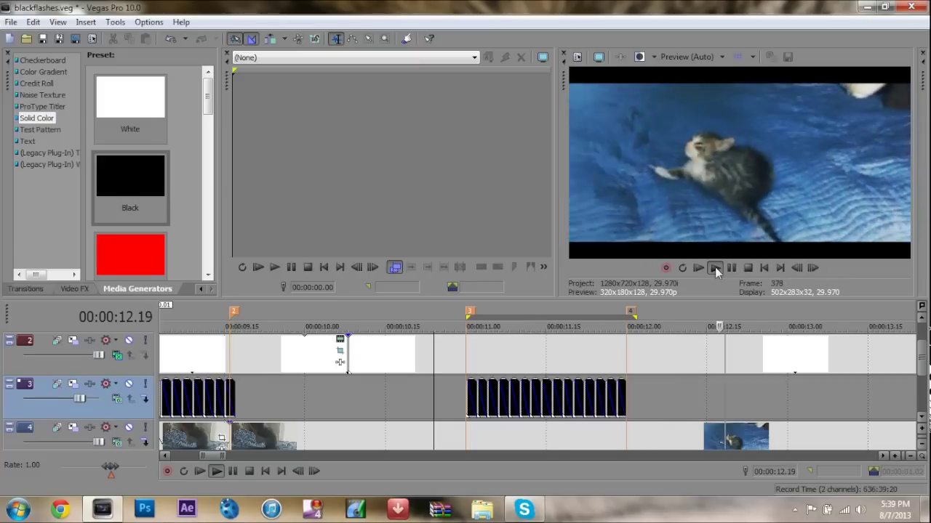
{"action": "left_click", "coordinate": [715, 267]}
{"action": "left_click", "coordinate": [714, 267]}
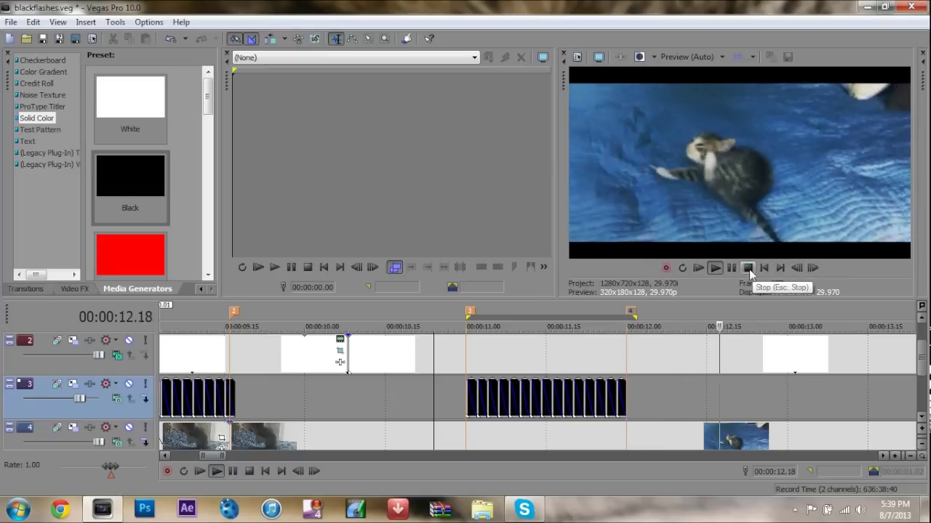
{"action": "left_click", "coordinate": [747, 268]}
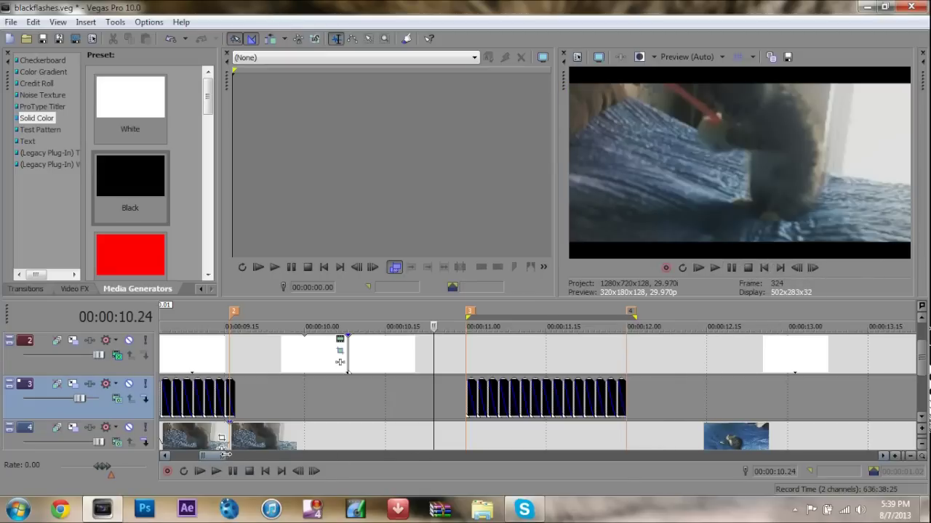
{"action": "left_click_drag", "start_coordinate": [225, 455], "coordinate": [231, 455]}
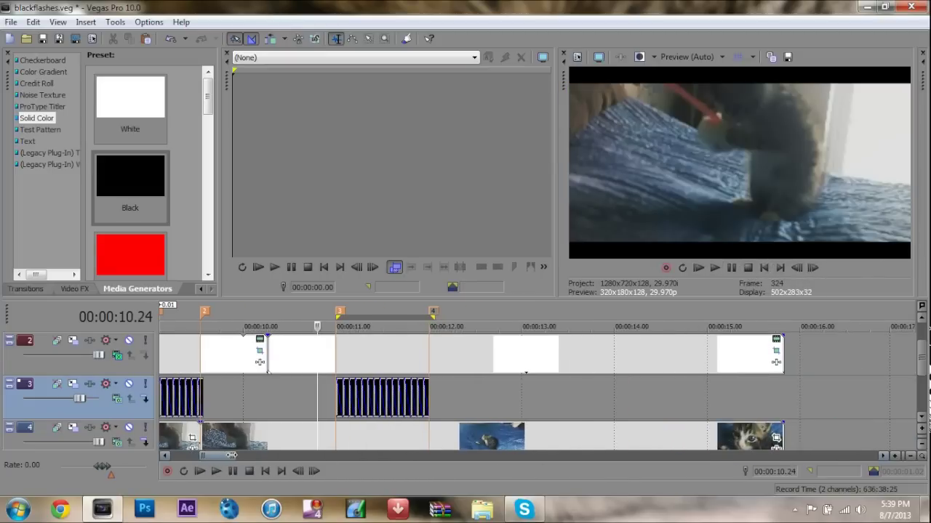